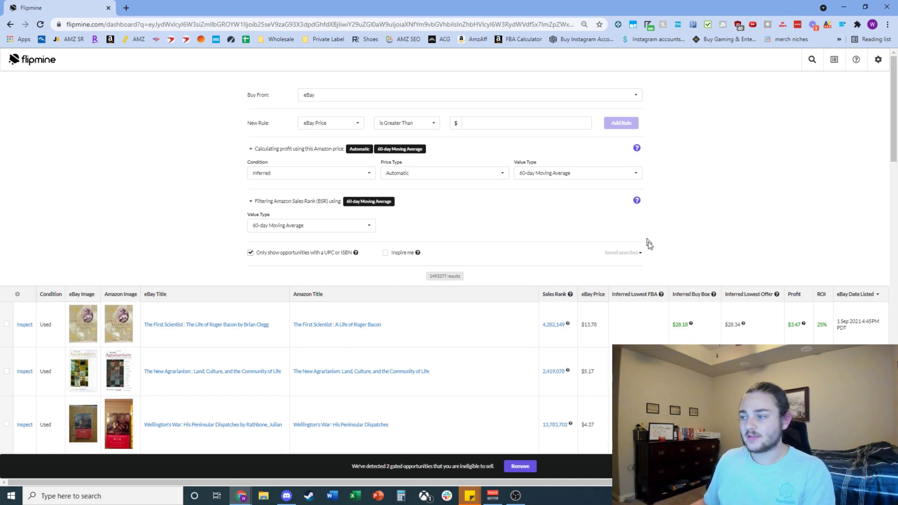
Load the saved search for used textbooks and review its category, ROI, sales rank and subcategory rules
click(620, 253)
click(609, 353)
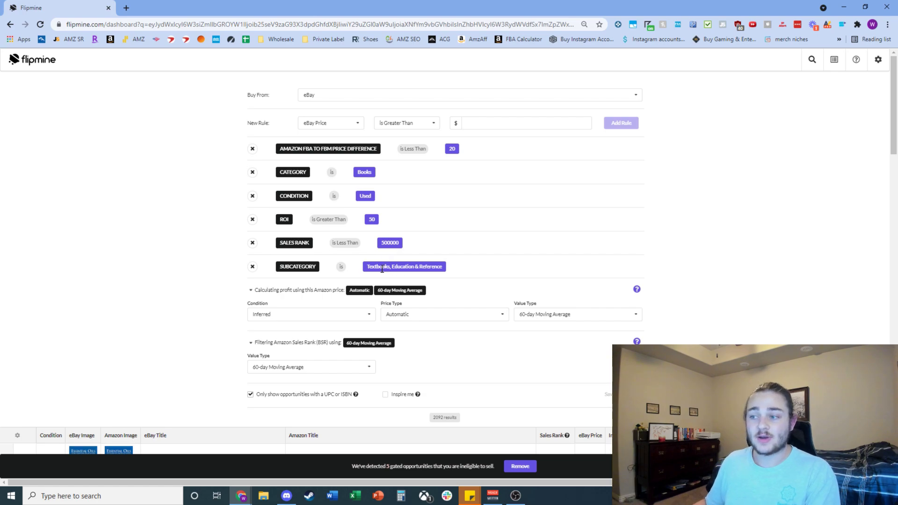
drag(376, 267, 420, 268)
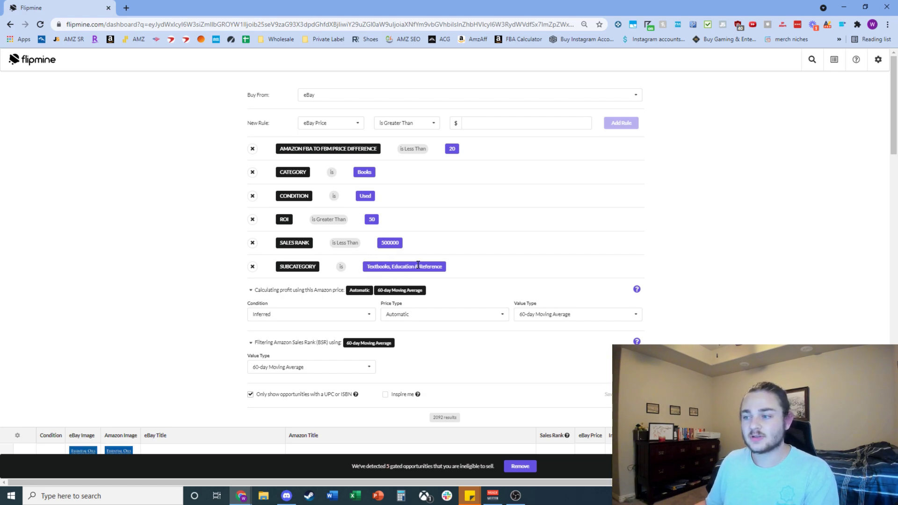
scroll(698, 300, down, 1)
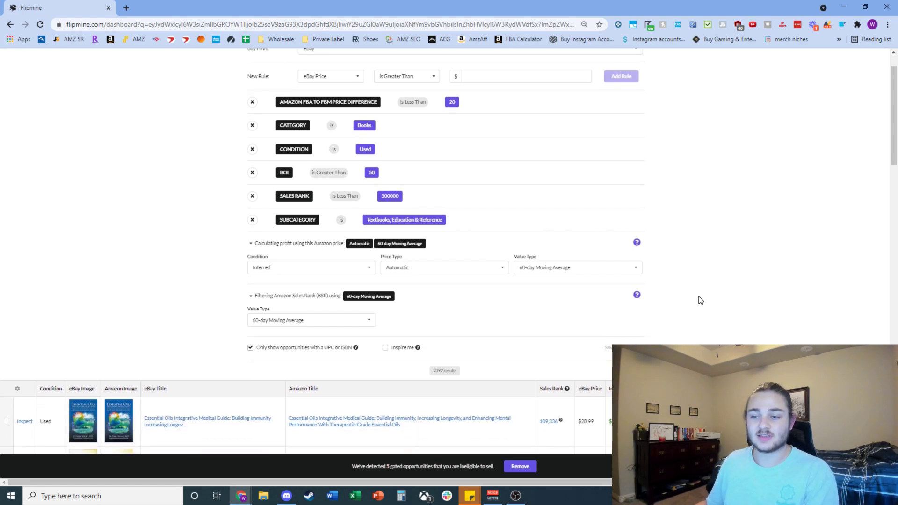
scroll(699, 300, up, 1)
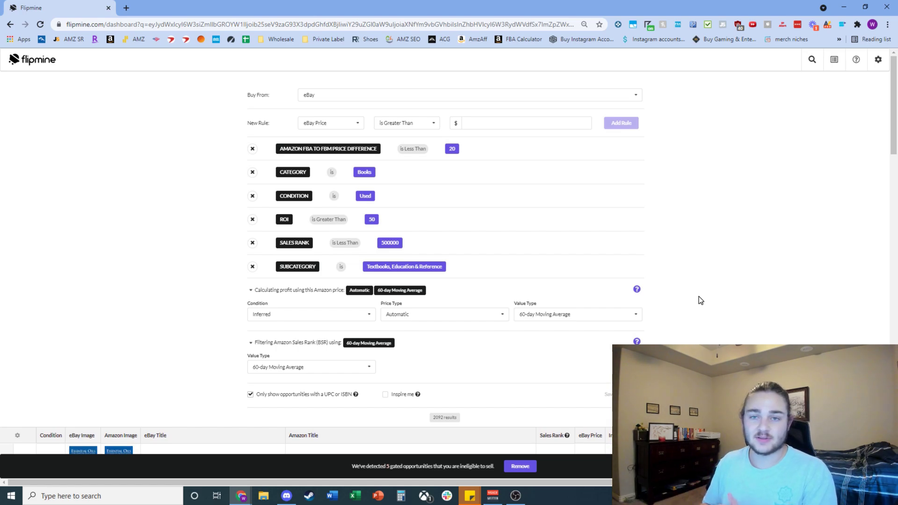
Set the condition for the Amazon price used in the profit calculation to Used, and view the available moving-average value types
scroll(697, 297, down, 1)
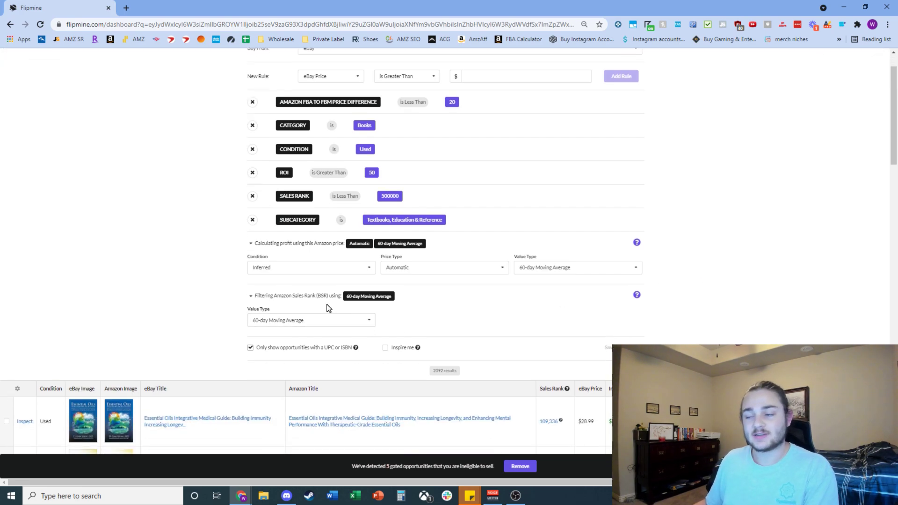
scroll(305, 276, down, 1)
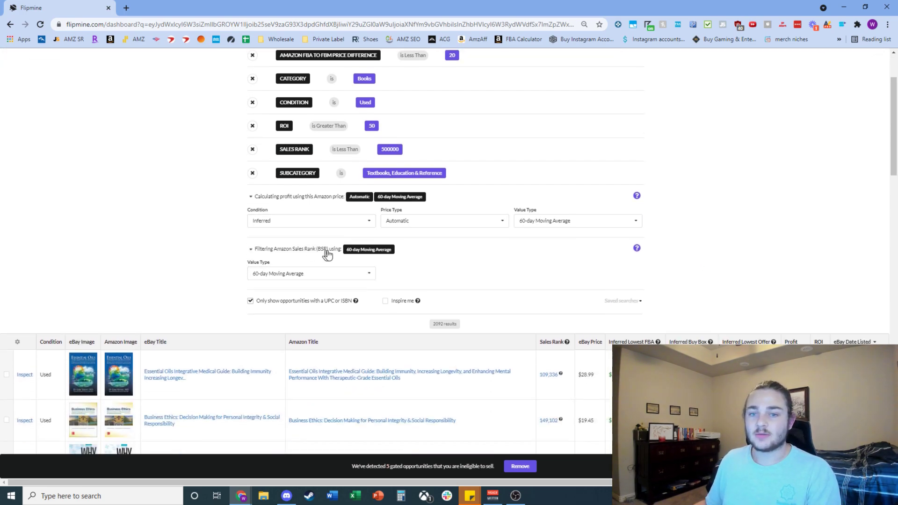
click(327, 224)
click(276, 248)
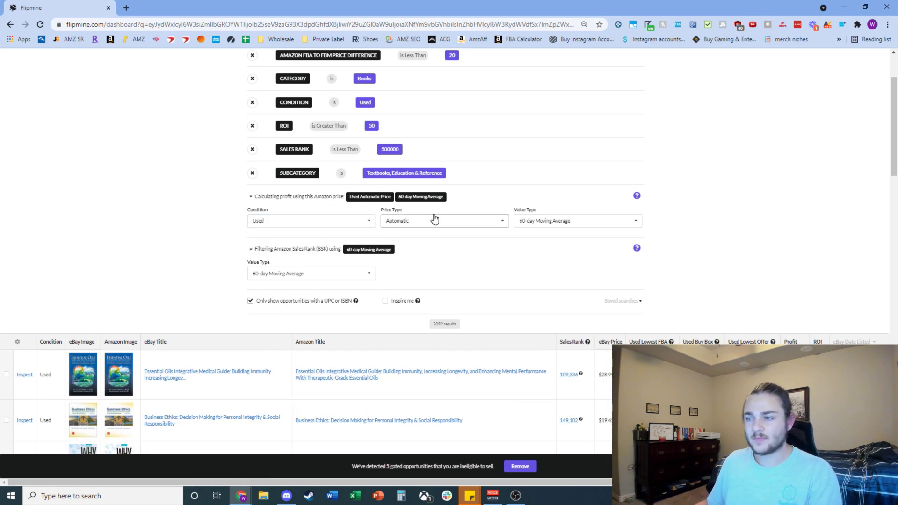
click(537, 223)
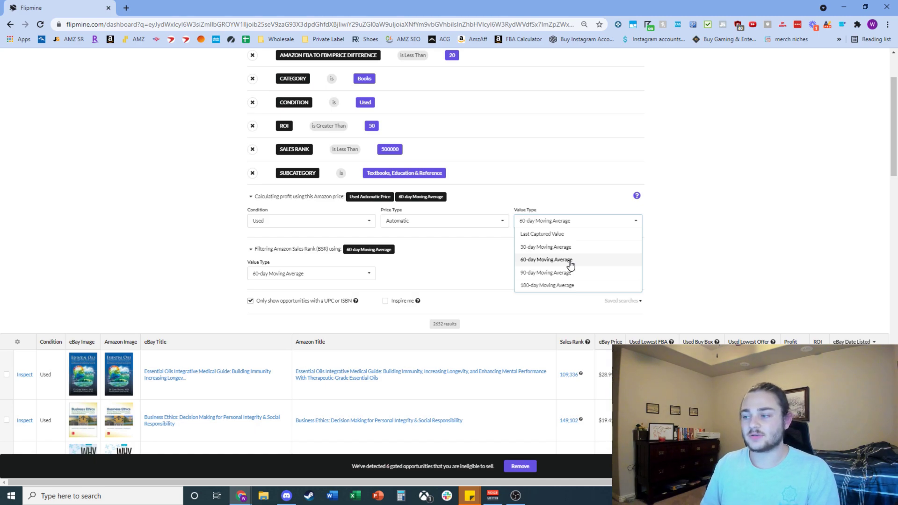
click(782, 205)
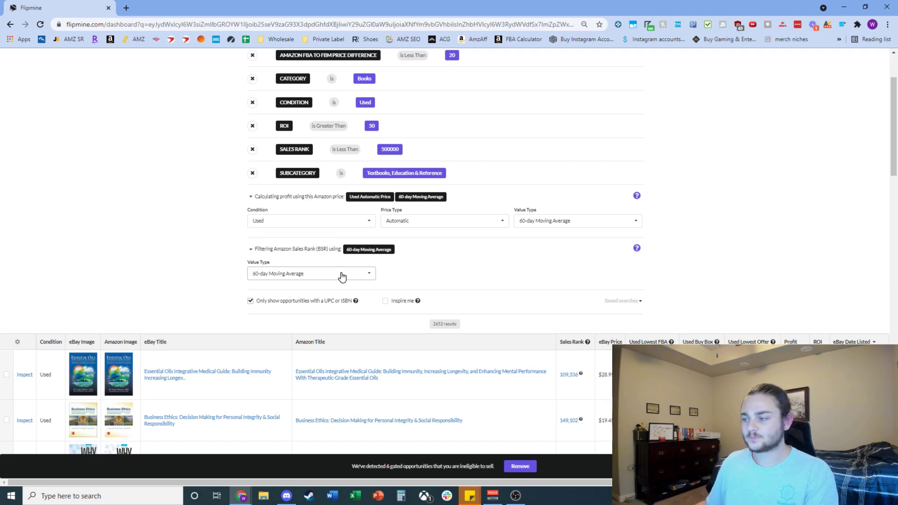
Open the eBay and Amazon listings of the Essential Oils Integrative Medical Guide in new browser tabs and look through the results table
scroll(286, 307, down, 4)
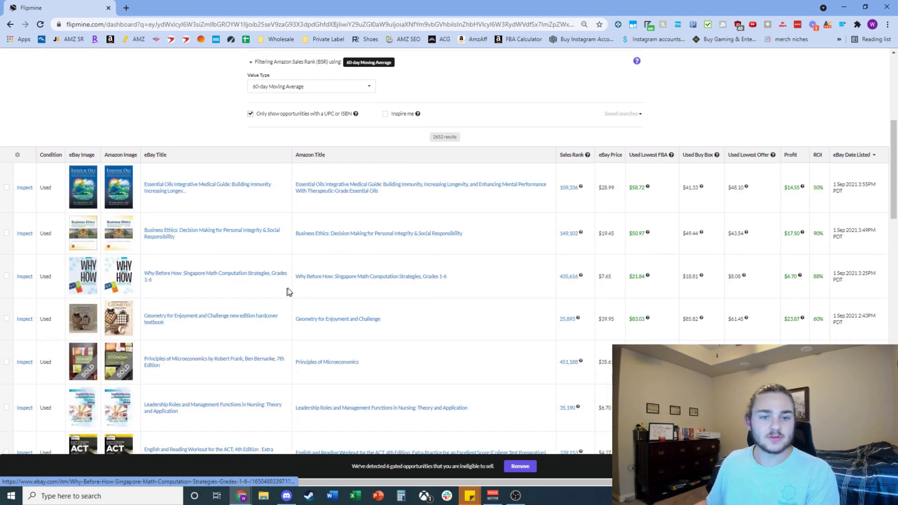
scroll(289, 267, up, 1)
scroll(289, 267, down, 1)
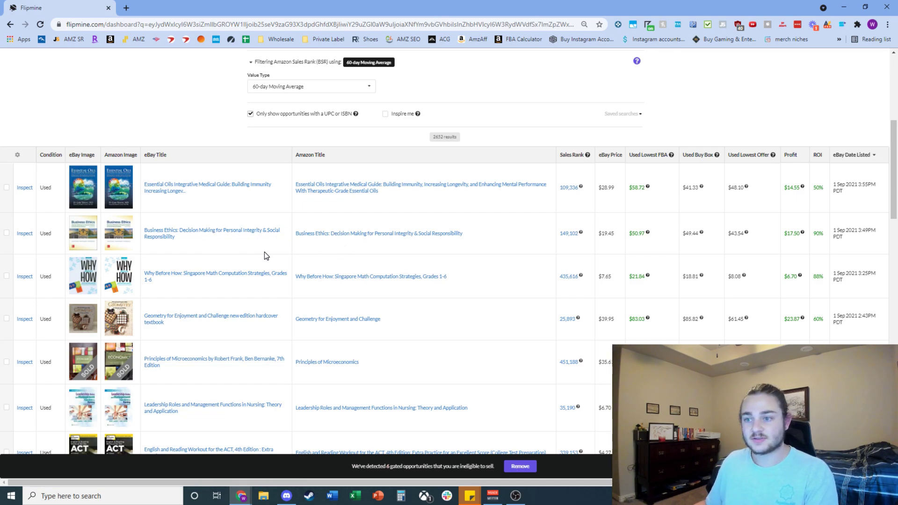
click(187, 187)
click(340, 192)
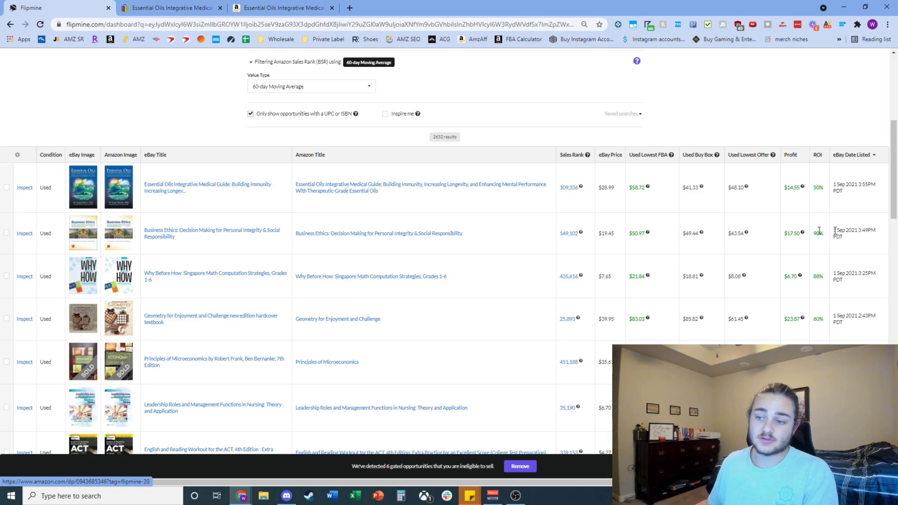
scroll(581, 285, down, 8)
scroll(300, 346, up, 6)
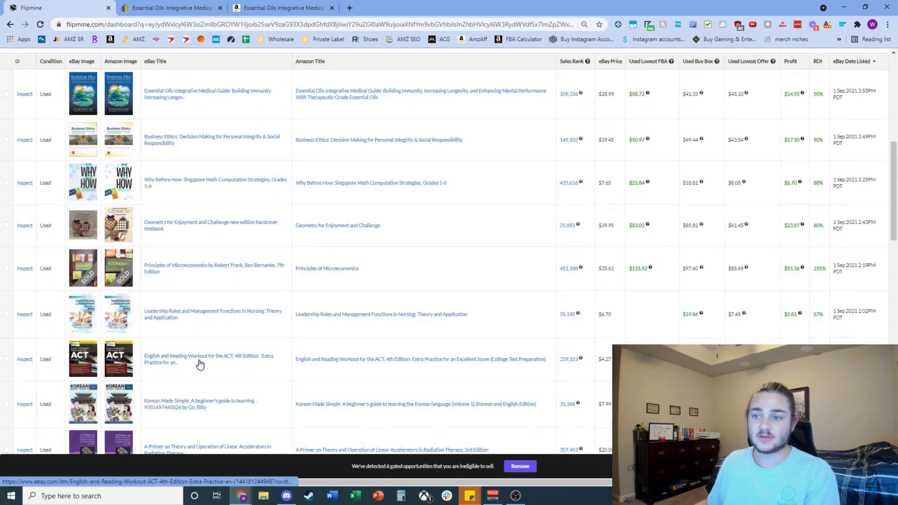
scroll(200, 365, up, 3)
scroll(140, 341, down, 2)
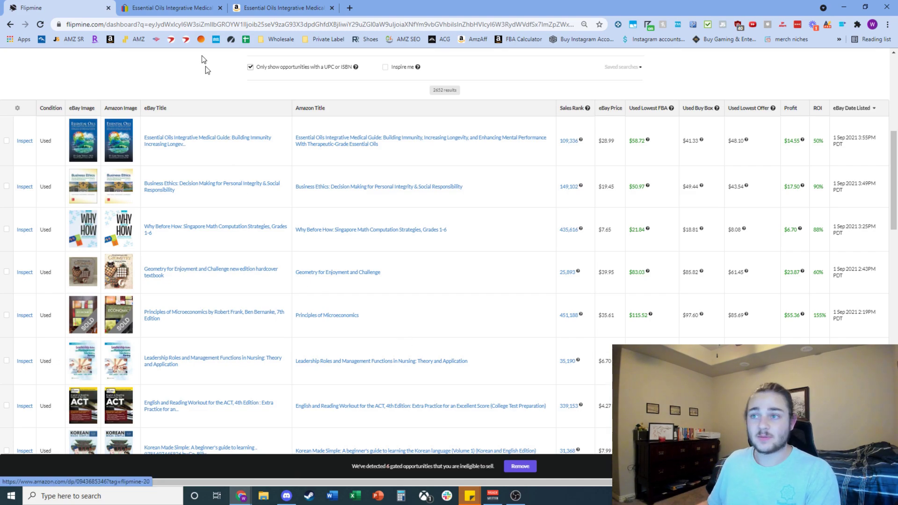
Compare the Essential Oils guide's eBay price and shipping with its Amazon offers, and close both listings
click(189, 11)
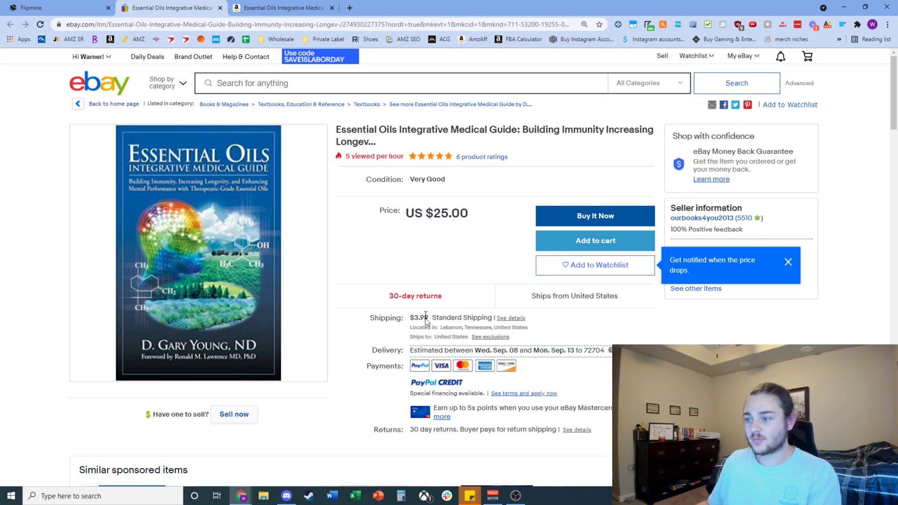
key(ctrl+Tab)
scroll(587, 301, down, 6)
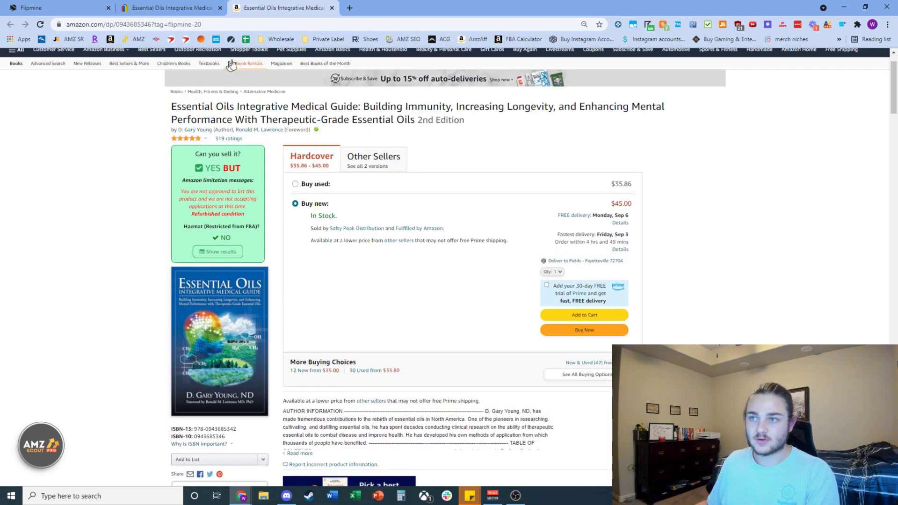
key(ctrl+w)
key(ctrl+w)
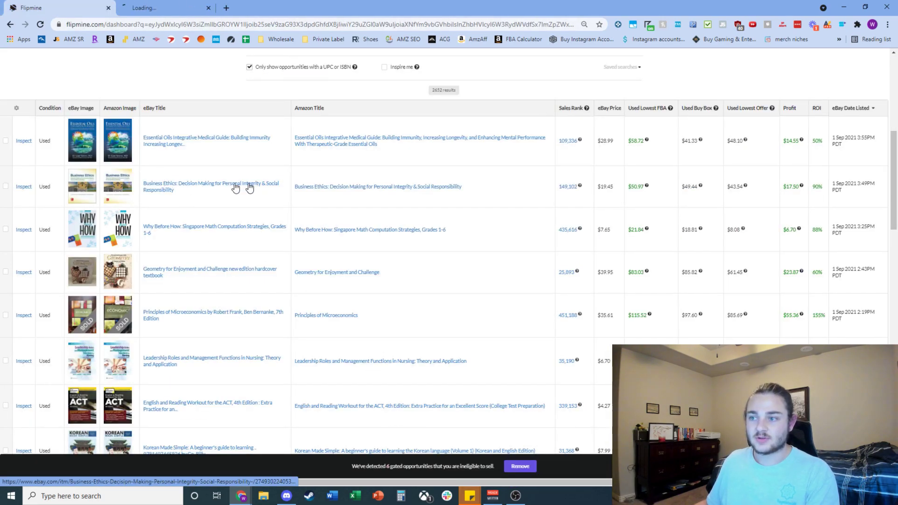
Open the eBay and Amazon listings for Business Ethics and examine the eBay price and the Amazon price history chart
ctrl+click(329, 187)
key(ctrl+Tab)
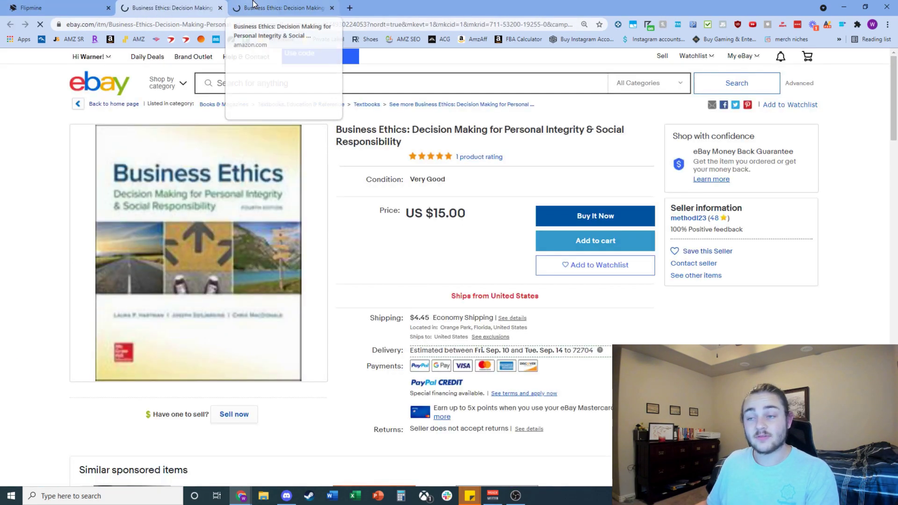
click(262, 4)
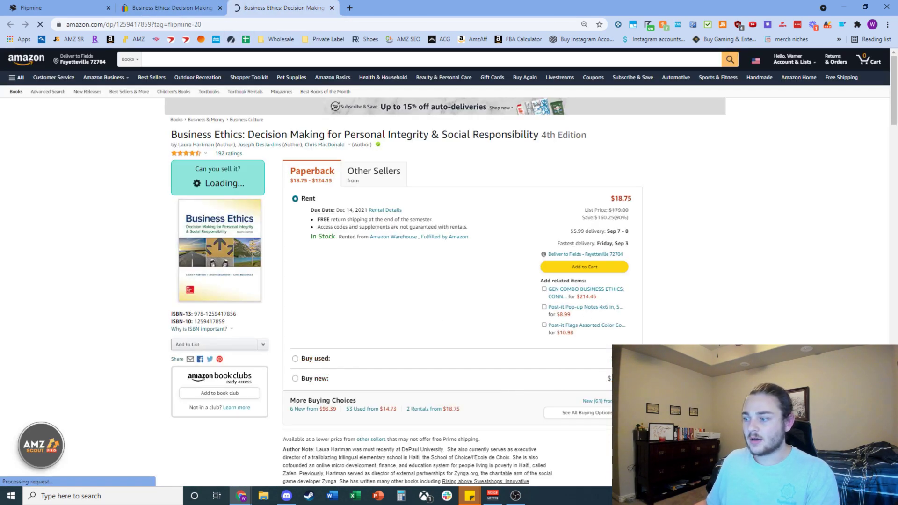
scroll(682, 290, down, 5)
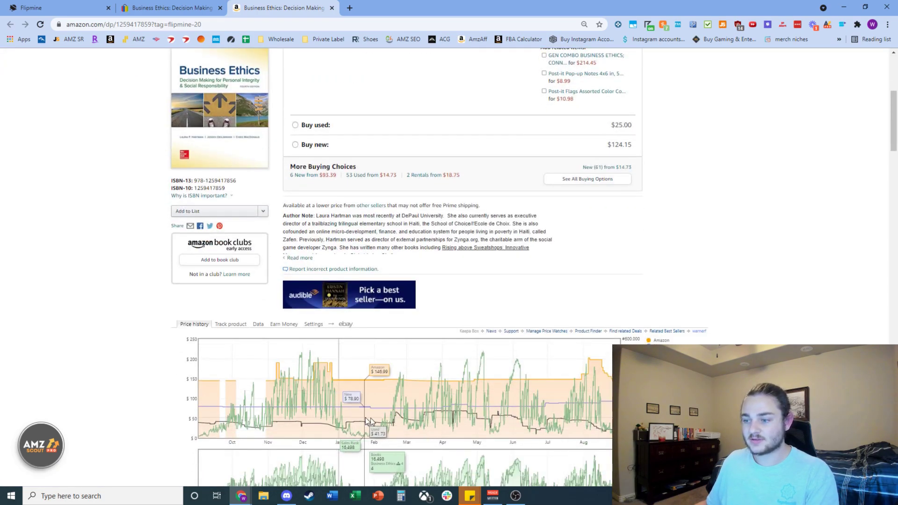
scroll(365, 417, down, 2)
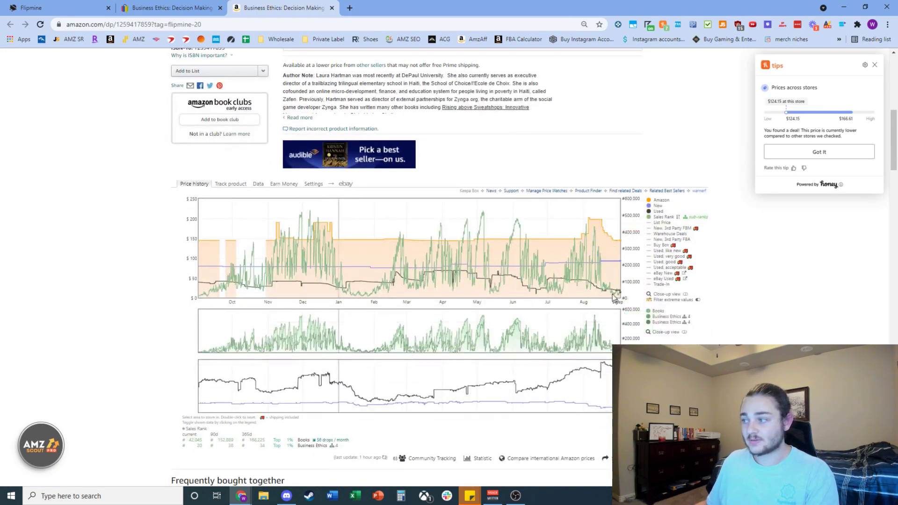
scroll(509, 240, up, 2)
Open the eBay and Amazon listings for Why Before How from the Flipmine results and read the eBay copy's full condition description
click(79, 5)
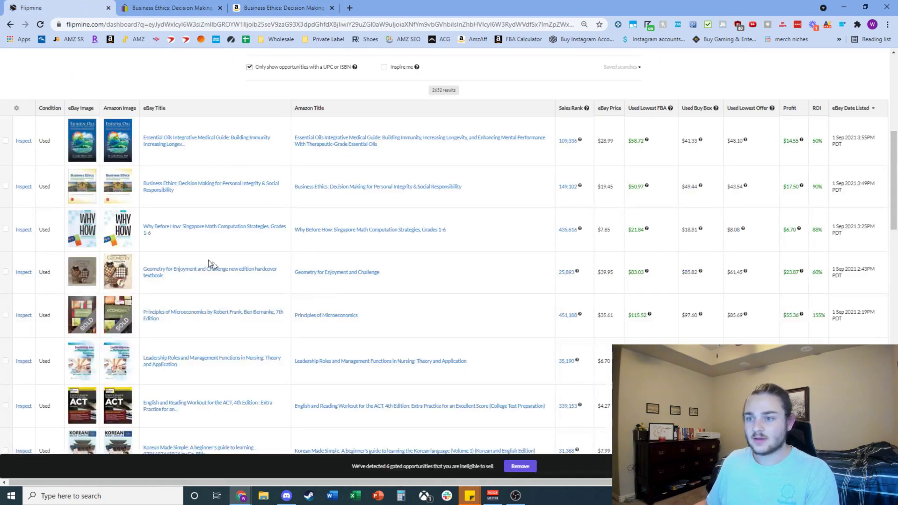
click(370, 8)
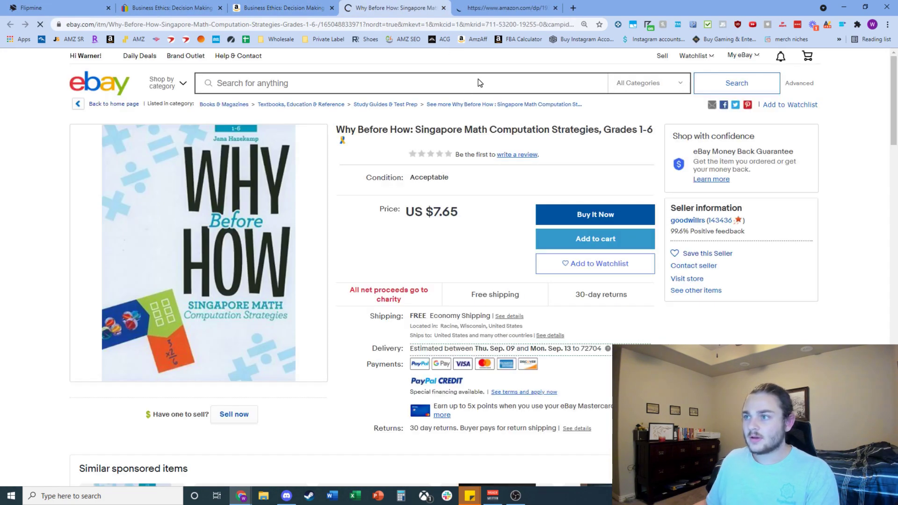
double_click(429, 177)
click(444, 235)
scroll(444, 236, down, 6)
scroll(445, 234, down, 3)
scroll(412, 285, up, 12)
scroll(409, 286, down, 18)
scroll(333, 296, down, 4)
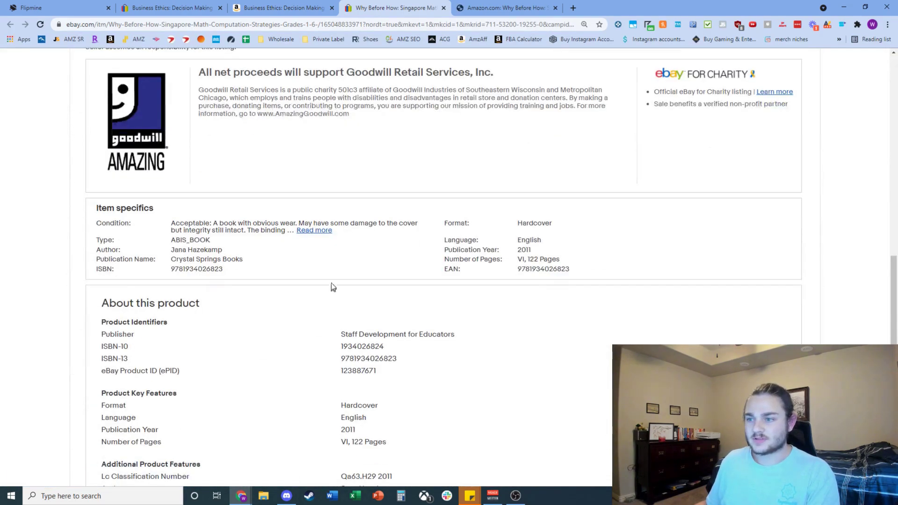
click(320, 231)
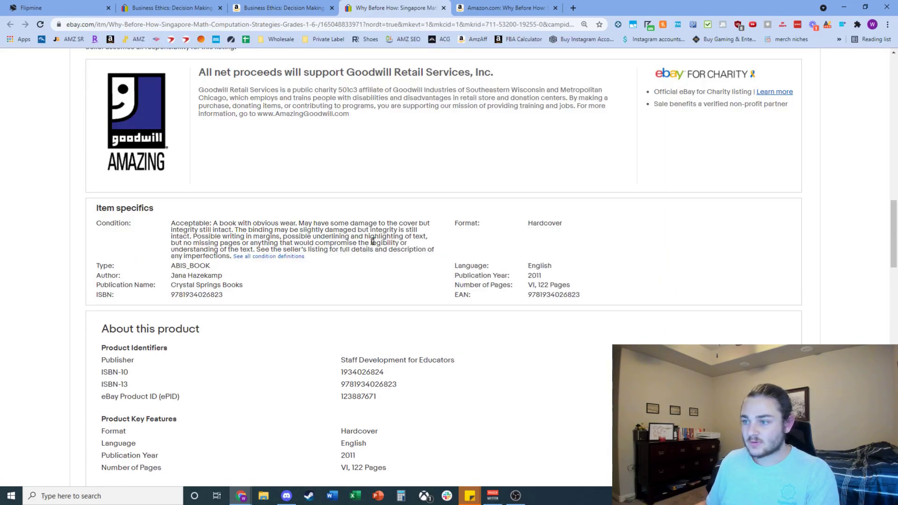
scroll(381, 251, up, 15)
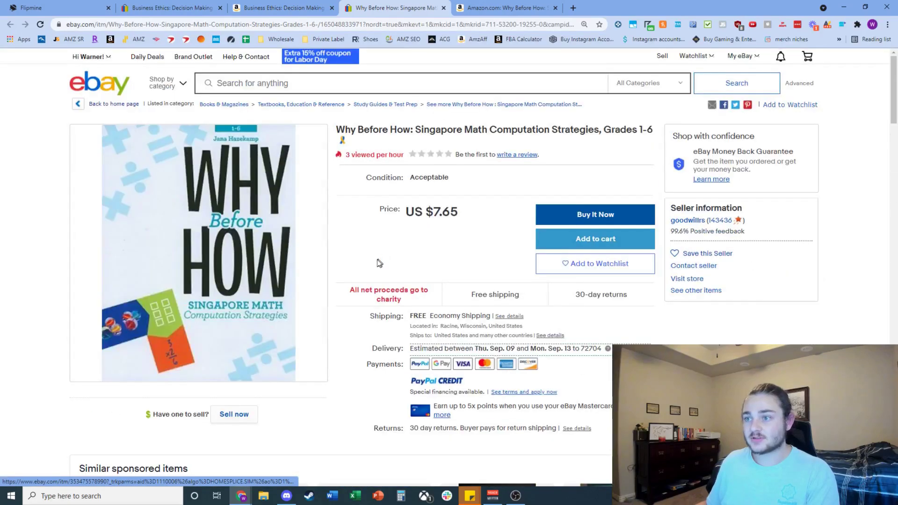
Examine the Amazon price history and used offers for Why Before How, and close all open book listings
click(509, 5)
scroll(262, 316, down, 7)
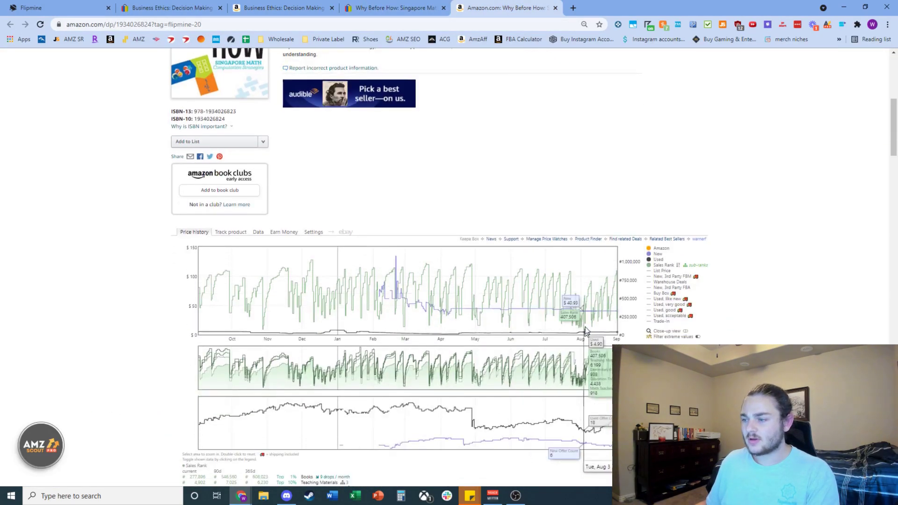
scroll(606, 313, down, 1)
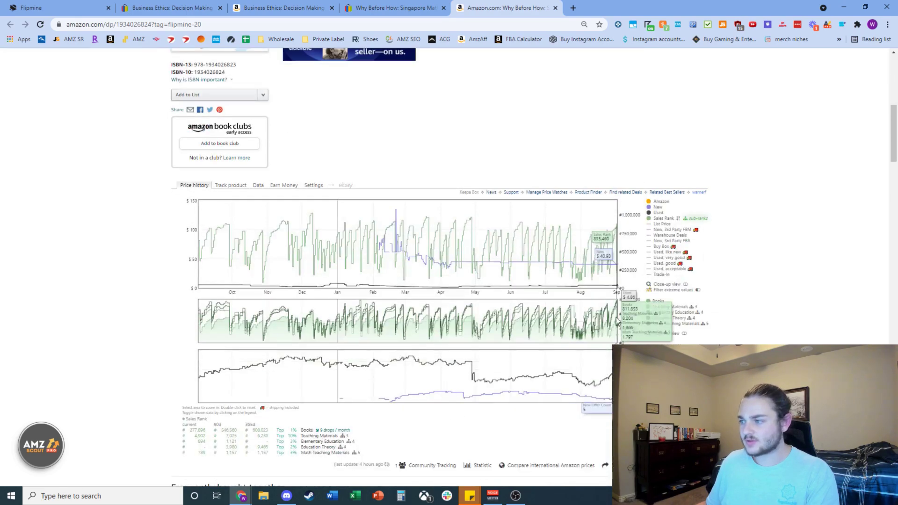
scroll(569, 273, up, 6)
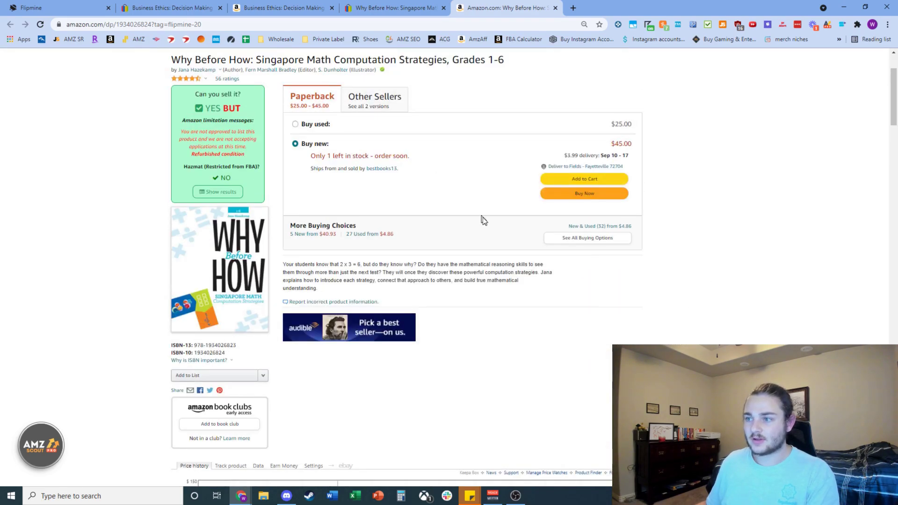
key(ctrl+w)
key(ctrl+w)
key(ctrl+w)
key(ctrl+w)
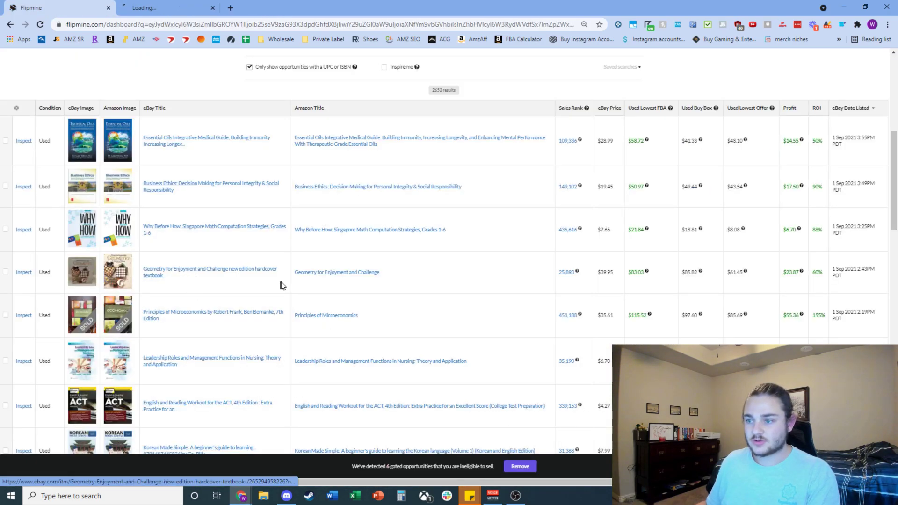
Check the eBay listing for Geometry for Enjoyment and Challenge and examine its Amazon offers and price and sales rank history
click(187, 7)
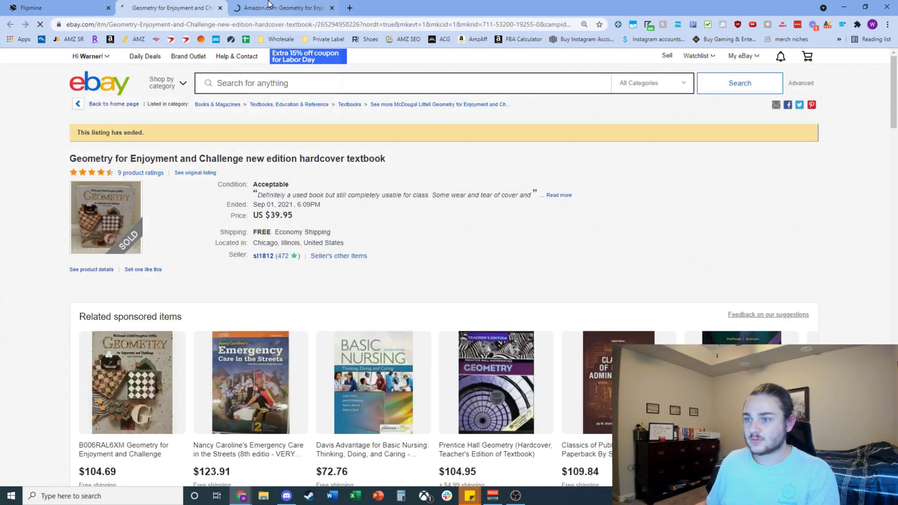
click(269, 4)
scroll(493, 276, down, 4)
scroll(494, 274, up, 2)
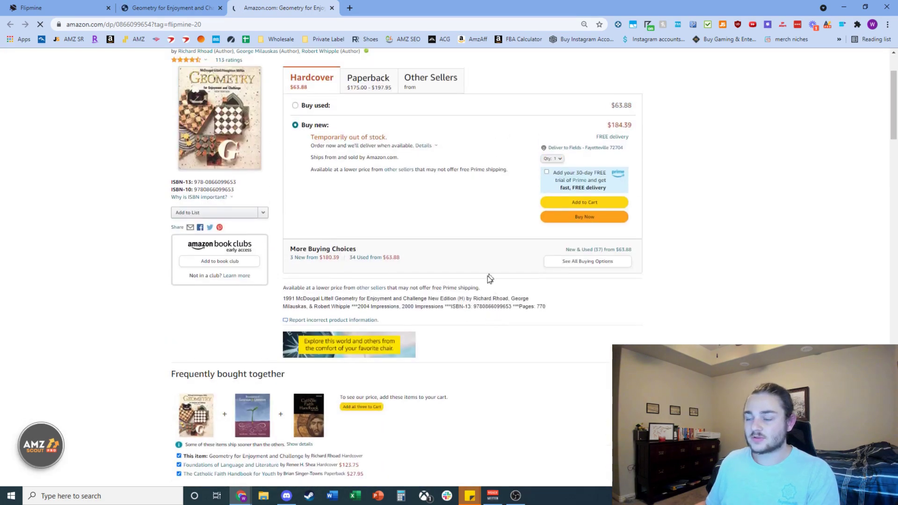
click(561, 261)
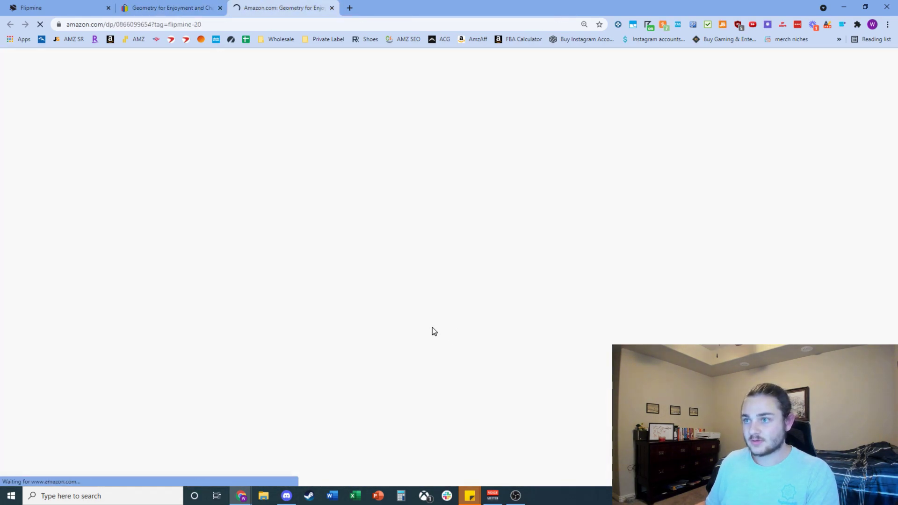
scroll(469, 331, down, 4)
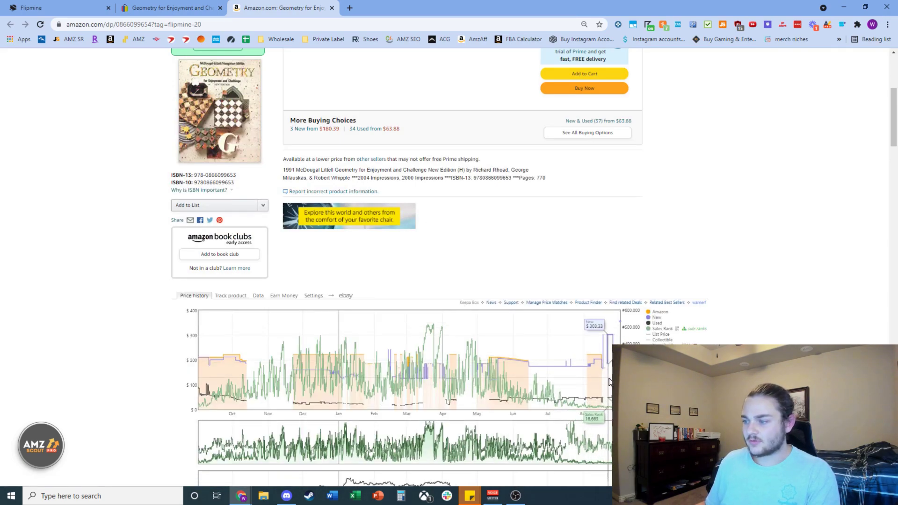
scroll(610, 328, down, 3)
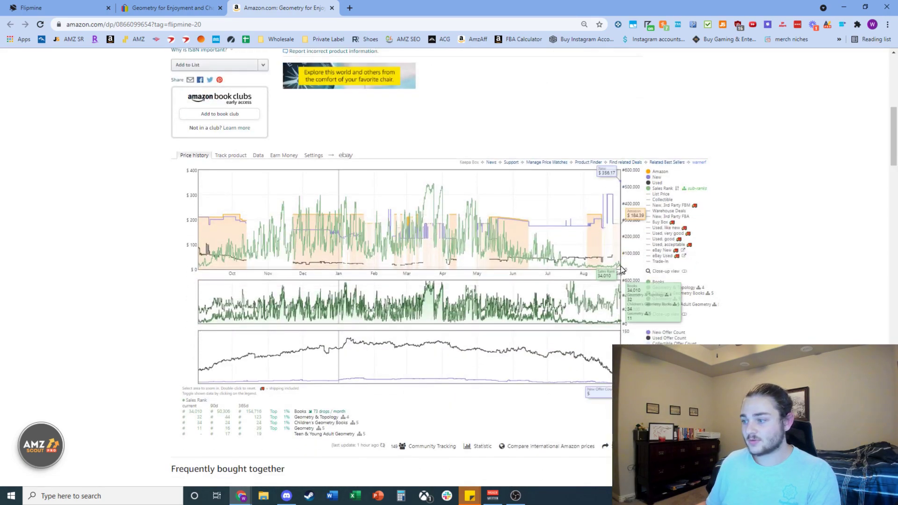
Zoom the Geometry for Enjoyment and Challenge price history chart in on the most recent days, examine it, and close both listings
drag(610, 255, 620, 255)
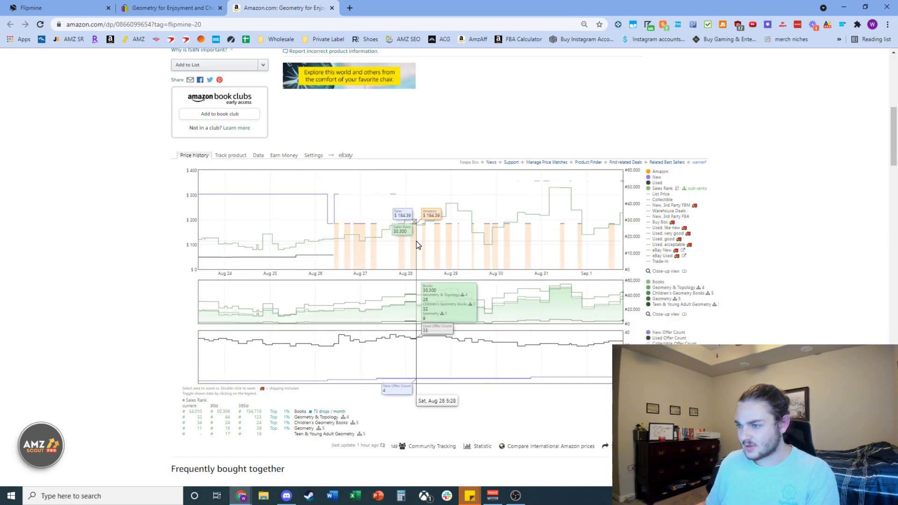
scroll(317, 230, up, 5)
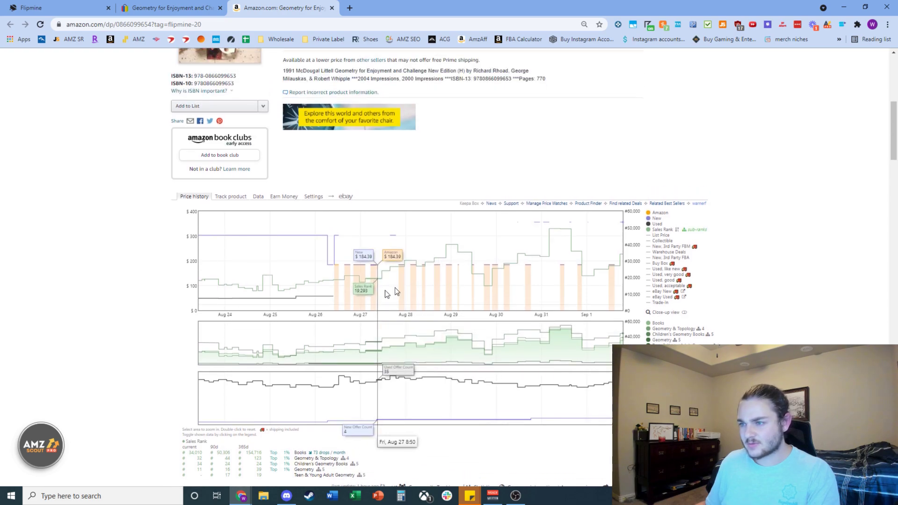
key(ctrl+w)
key(ctrl+w)
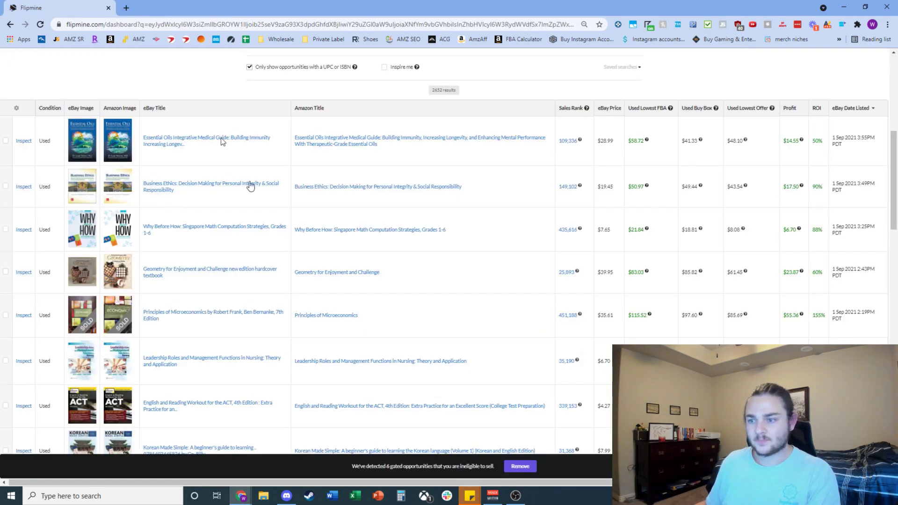
Open the eBay and Amazon listings for Leadership Roles and Management Functions in Nursing, examine the Amazon offers and price history, and close both
scroll(274, 364, down, 3)
middle_click(170, 220)
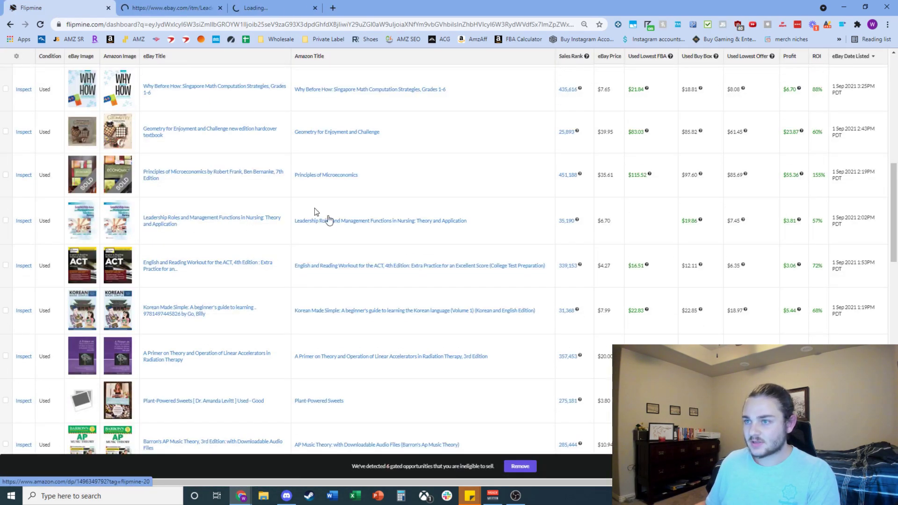
key(ctrl+Tab)
click(299, 5)
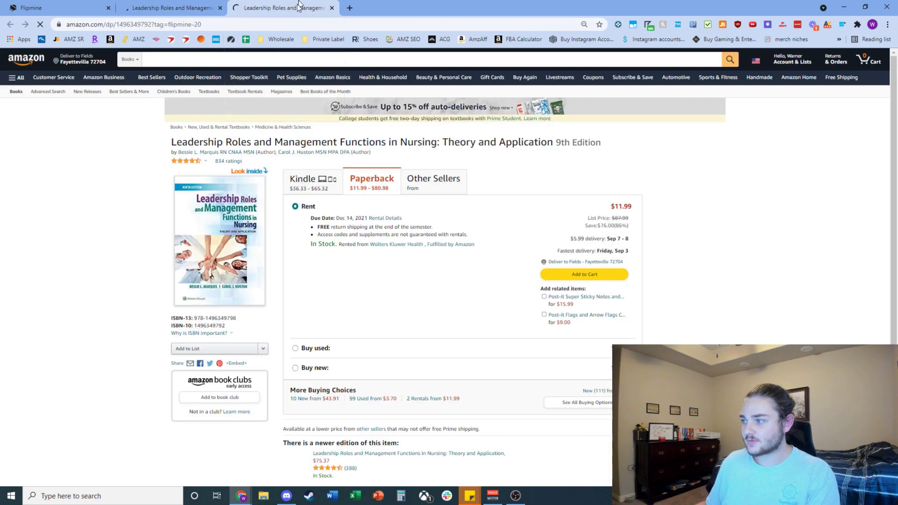
scroll(663, 256, down, 5)
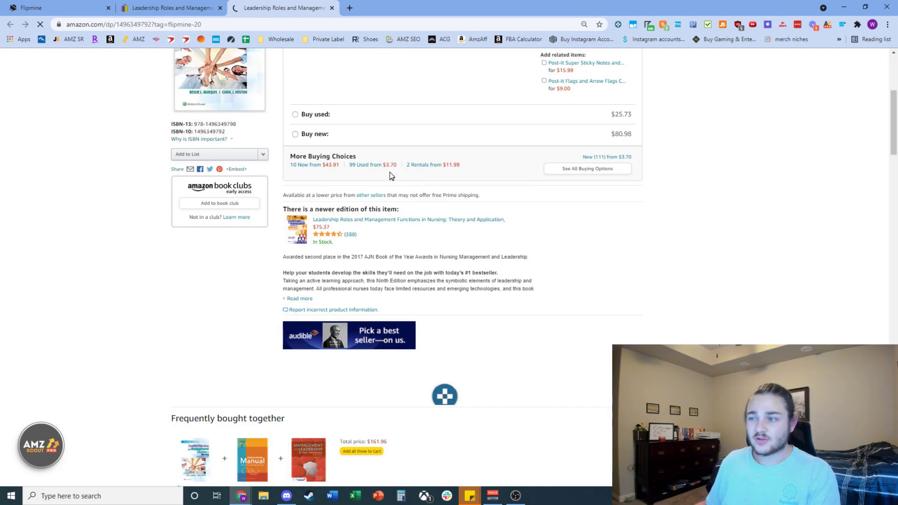
scroll(482, 213, down, 2)
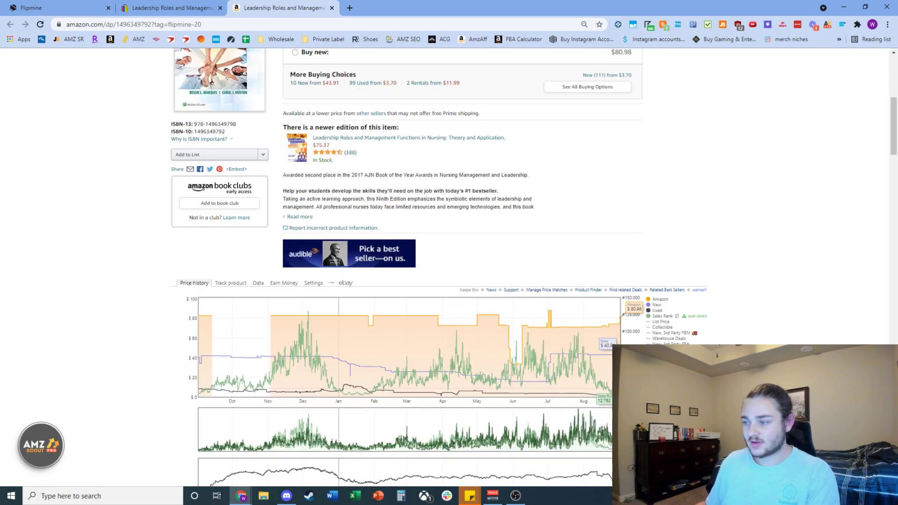
key(ctrl+w)
key(ctrl+w)
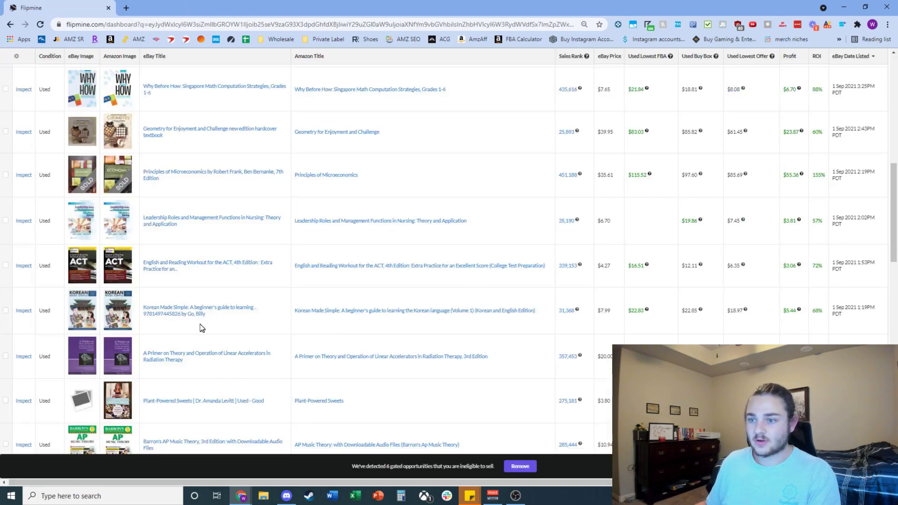
Open the eBay and Amazon listings for Korean Made Simple from the results and check the eBay copy's price and condition
scroll(178, 326, down, 1)
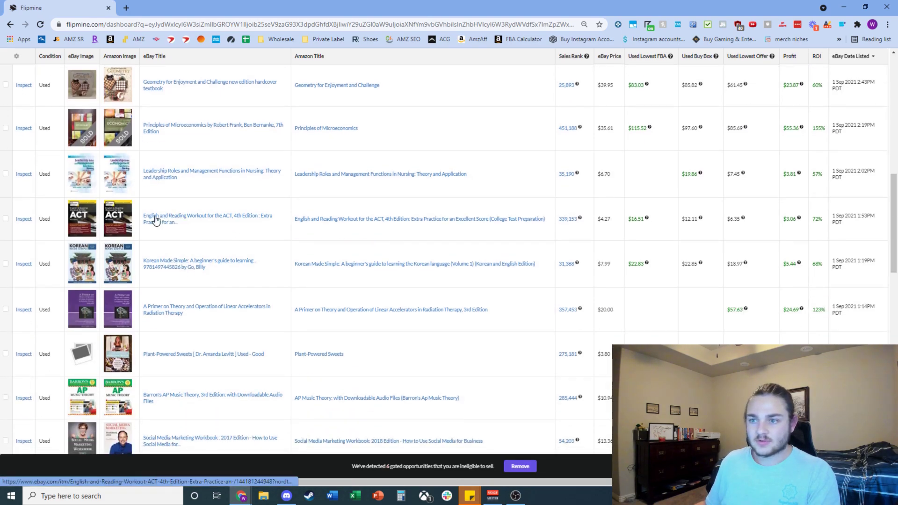
ctrl+click(174, 268)
ctrl+click(317, 263)
click(173, 8)
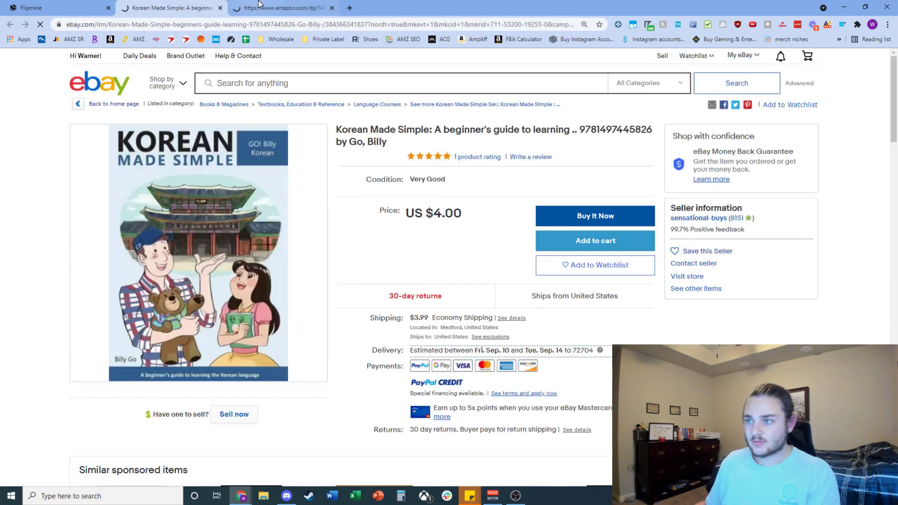
click(260, 6)
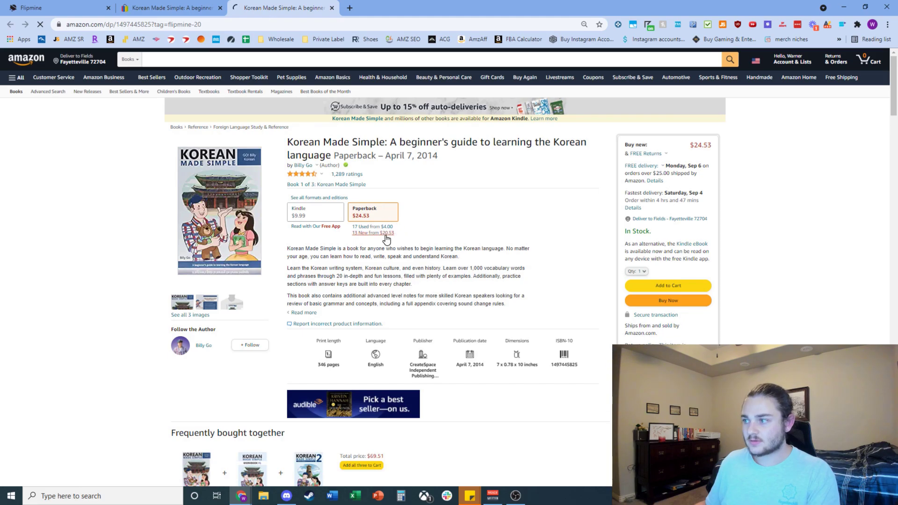
Examine the Amazon price history, sales rank, offer counts and selling eligibility for Korean Made Simple
scroll(387, 239, down, 6)
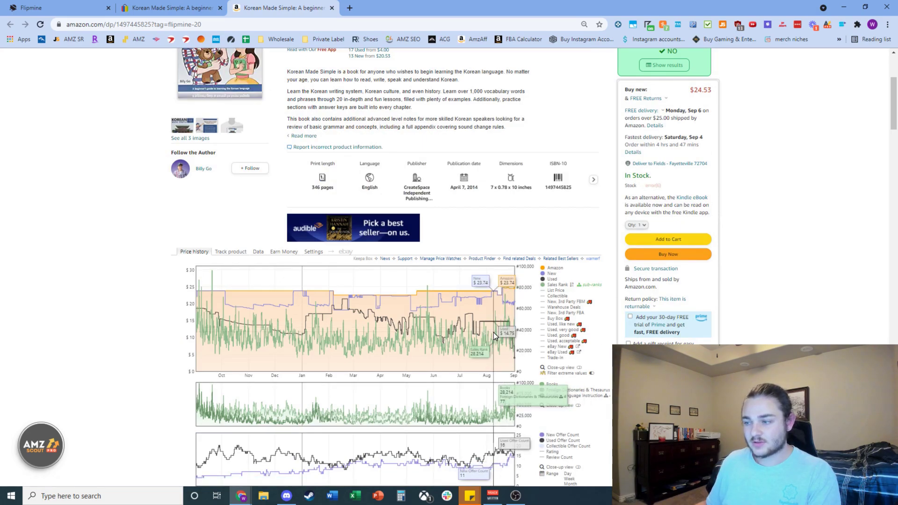
scroll(508, 349, down, 1)
scroll(507, 348, down, 1)
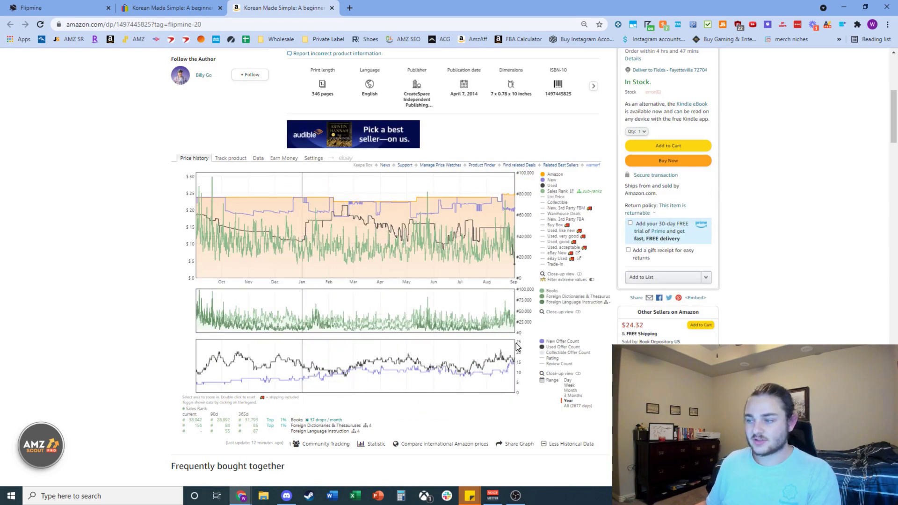
scroll(468, 355, up, 3)
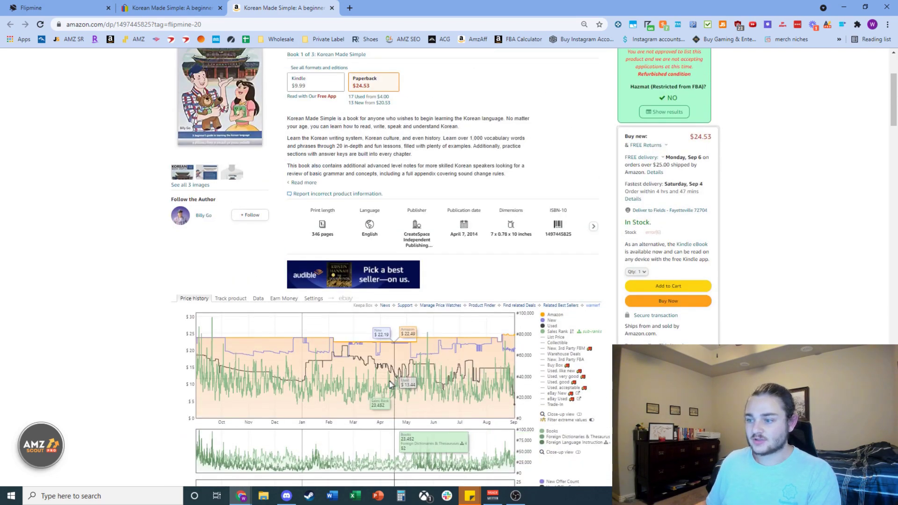
scroll(496, 380, up, 3)
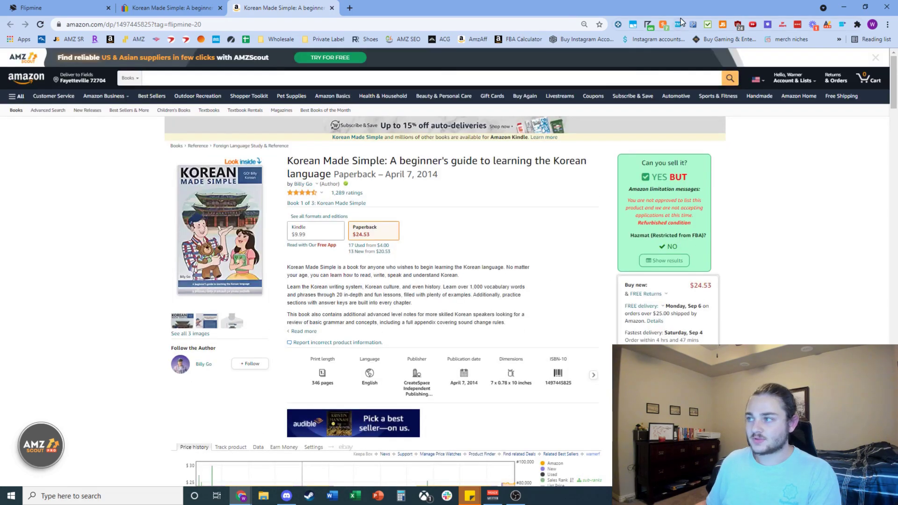
scroll(569, 199, down, 5)
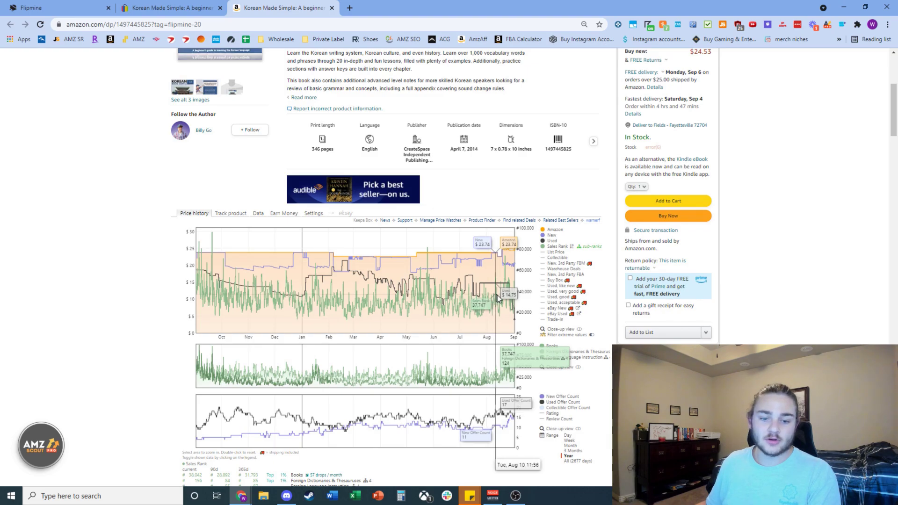
Calculate the Amazon FBA profit for Korean Made Simple at a product price of 20, compare the eBay price, and close the listing
scroll(529, 259, up, 5)
click(678, 24)
scroll(538, 305, down, 5)
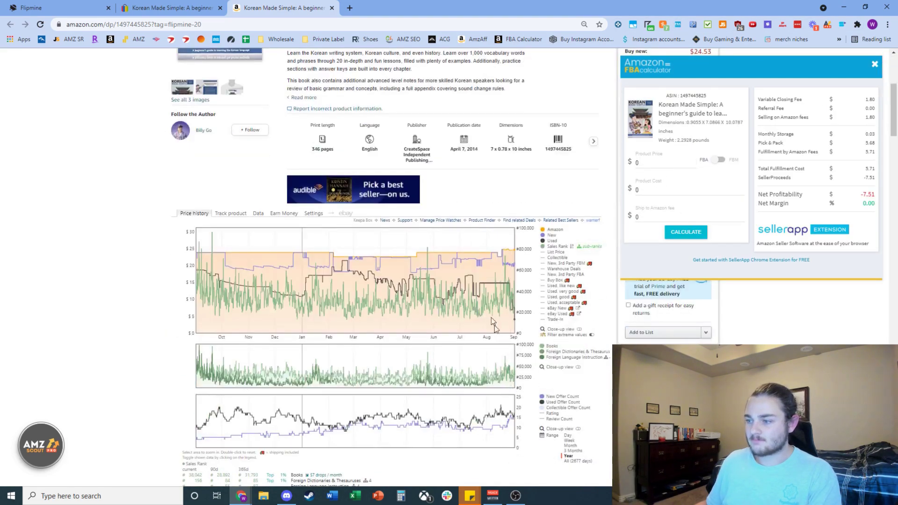
click(645, 159)
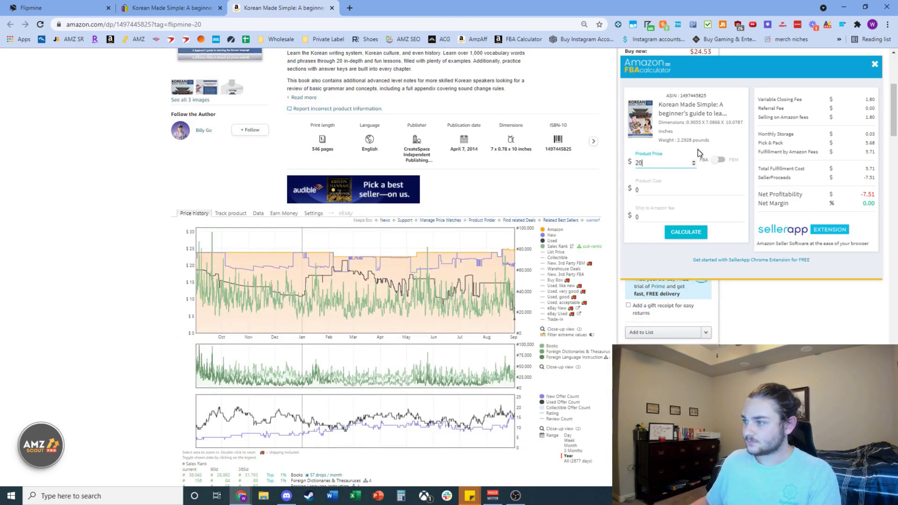
click(689, 238)
click(225, 6)
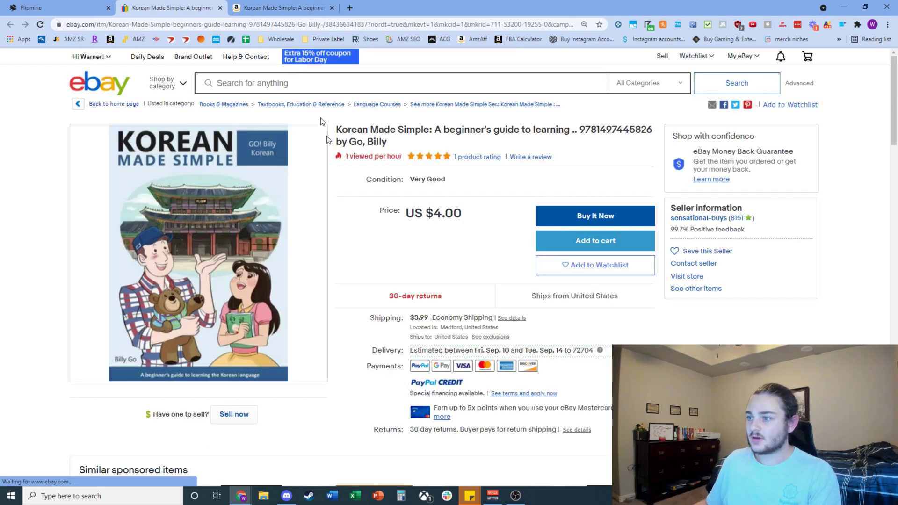
key(ctrl+w)
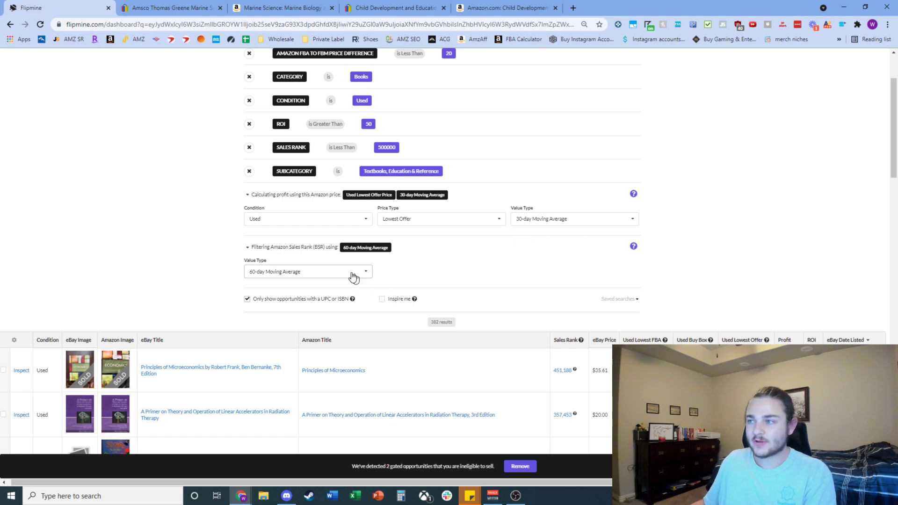
Open the eBay and Amazon listings for Milady's Standard Esthetics from the results, examine the Amazon and eBay offers, and close both
scroll(353, 275, down, 7)
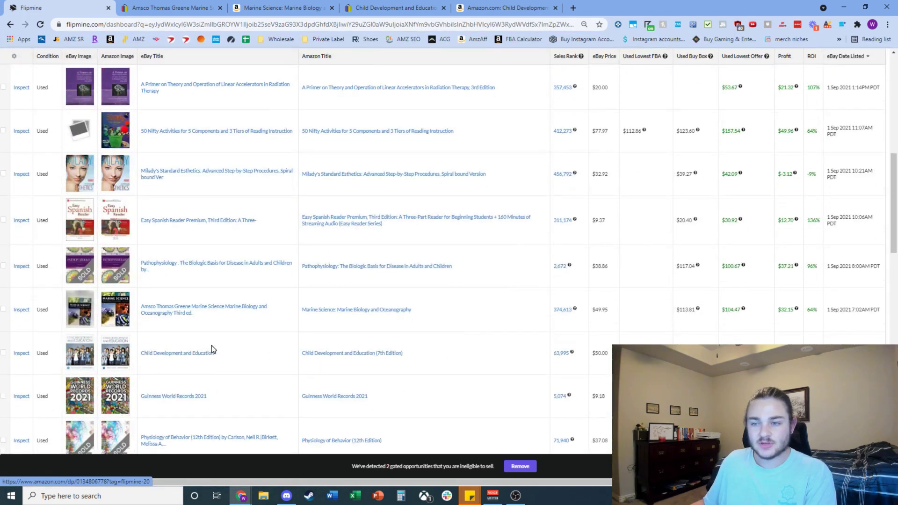
scroll(282, 370, down, 2)
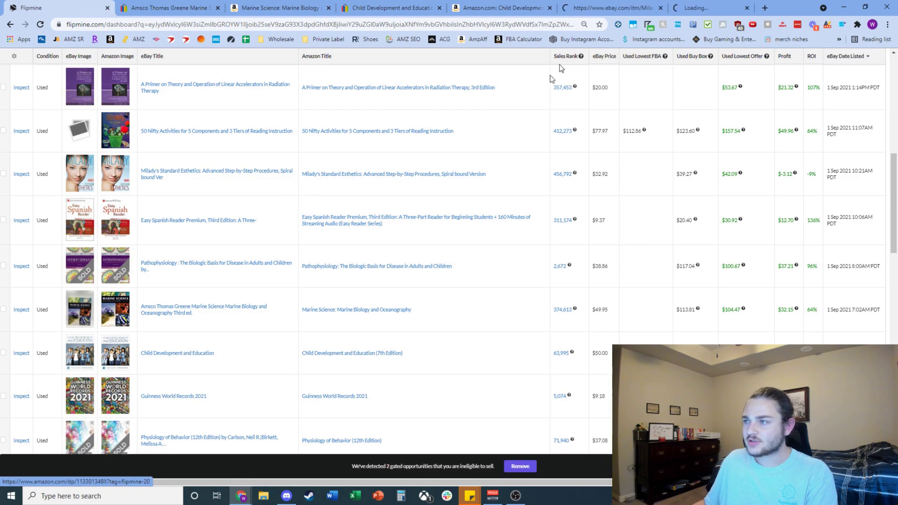
click(701, 6)
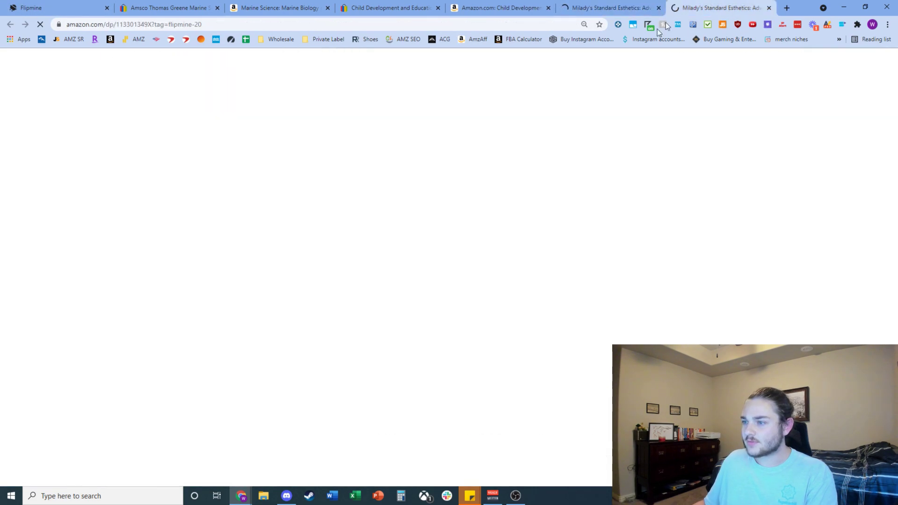
scroll(442, 364, down, 2)
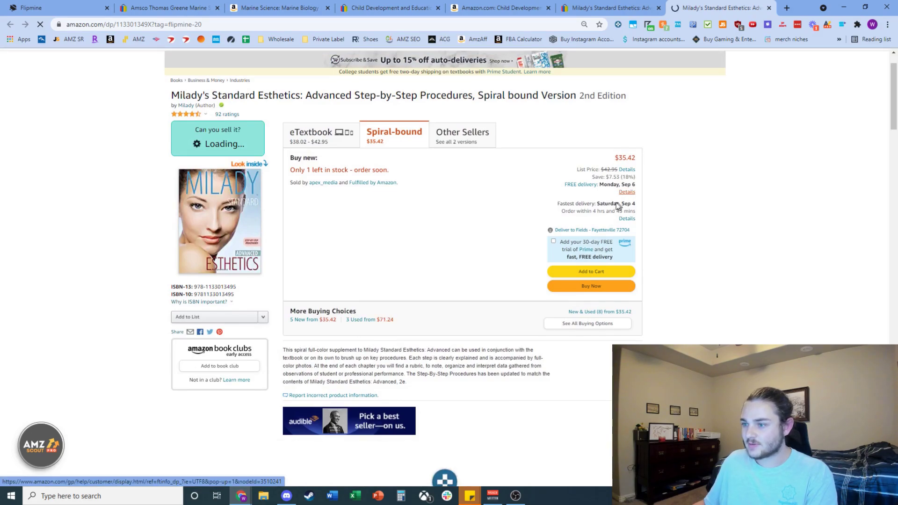
scroll(612, 183, down, 5)
mouse_move(612, 340)
key(ctrl+w)
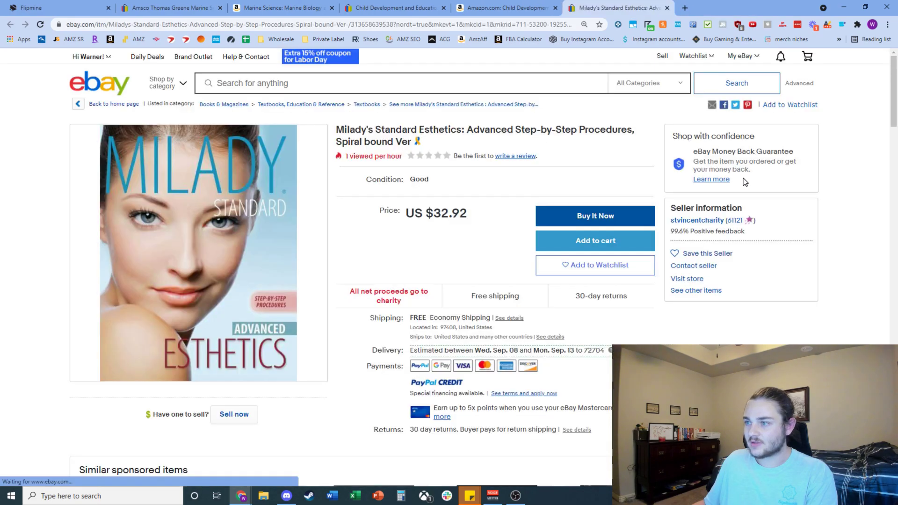
key(ctrl+shift+Tab)
Examine the Marine Science eBay listing's condition and price alongside its Amazon offers and price history
click(171, 8)
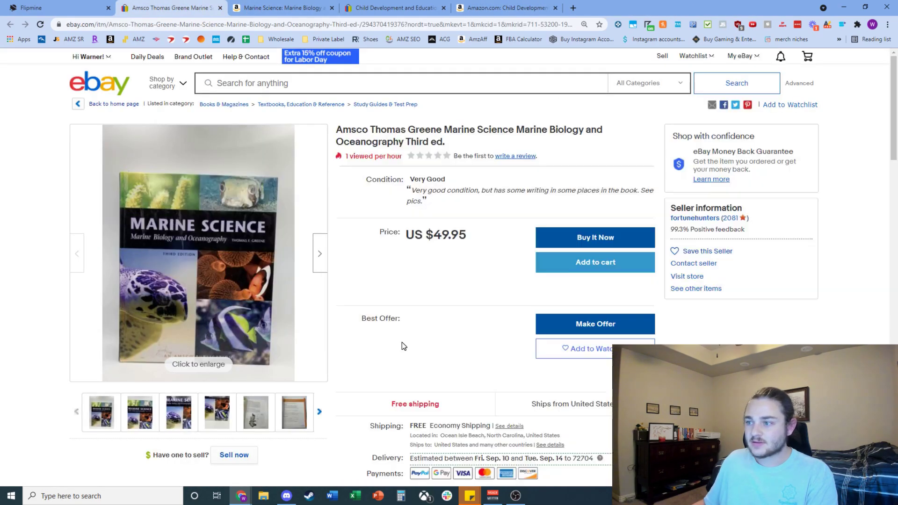
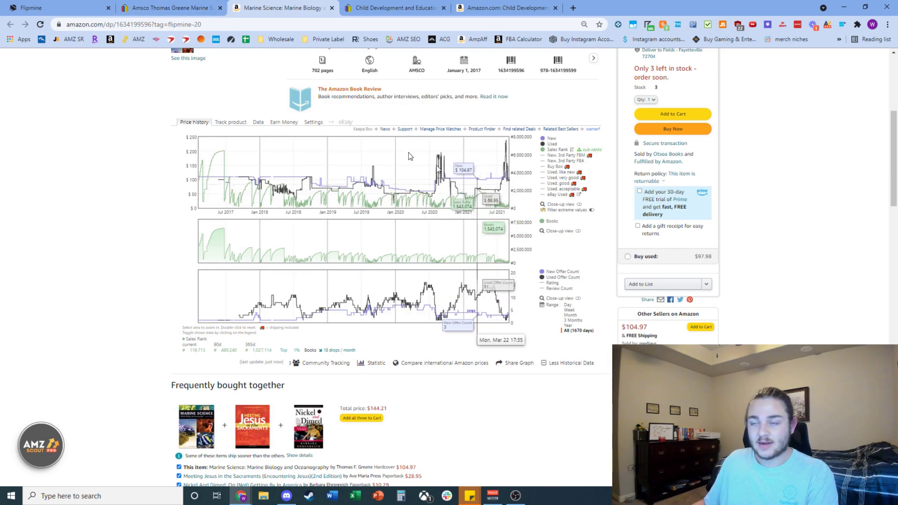
click(171, 7)
click(281, 7)
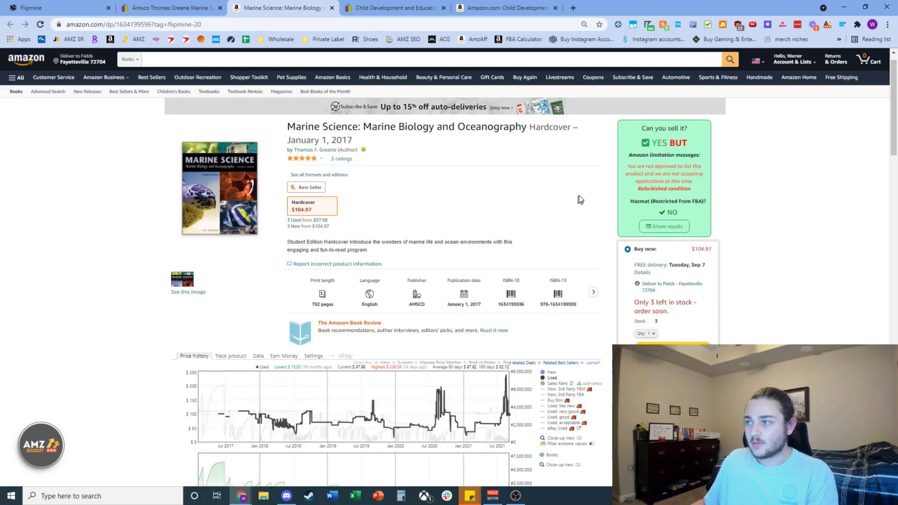
Calculate the merchant-fulfilled profit for Marine Science in the FBA calculator with a product price of 90 and a product cost of 50
click(678, 25)
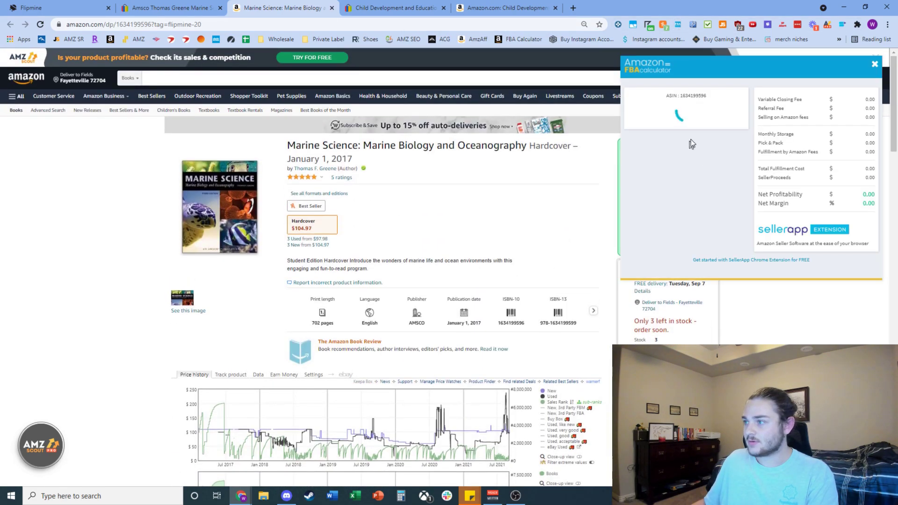
click(659, 163)
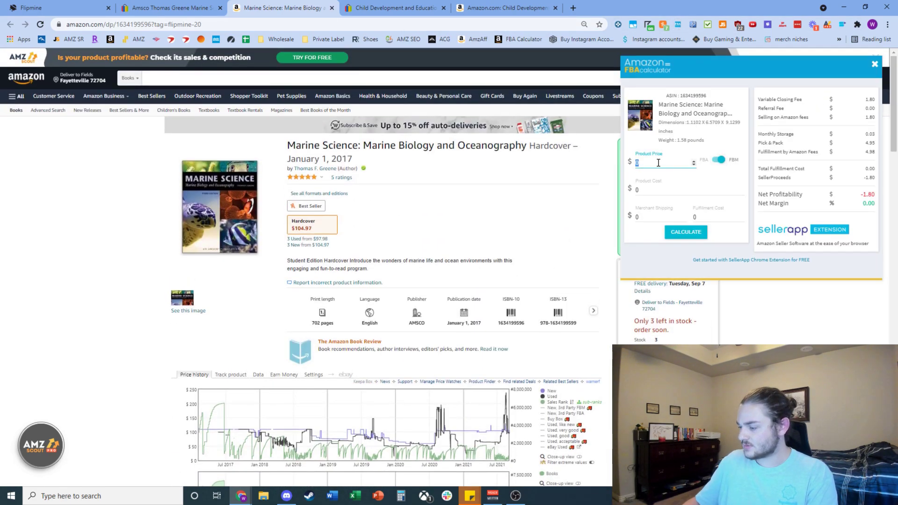
text(90)
click(685, 232)
click(661, 191)
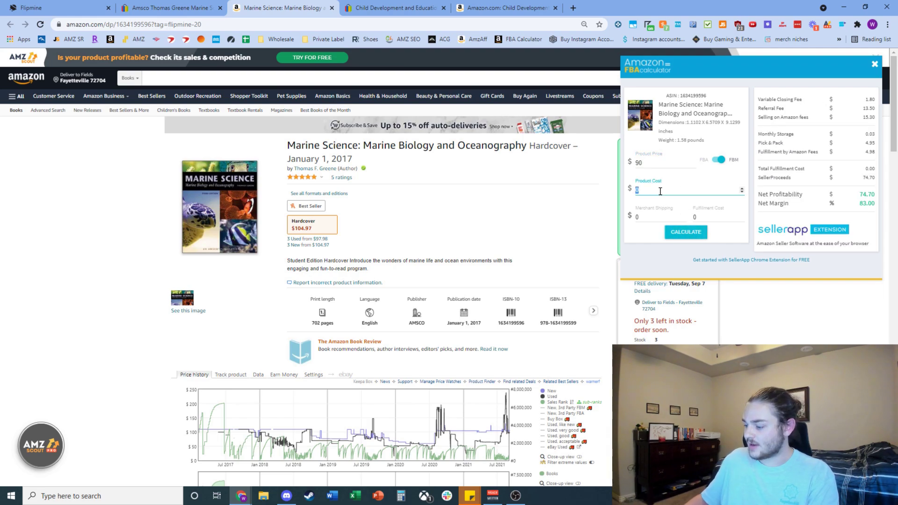
text(54)
key(BackSpace)
text(0)
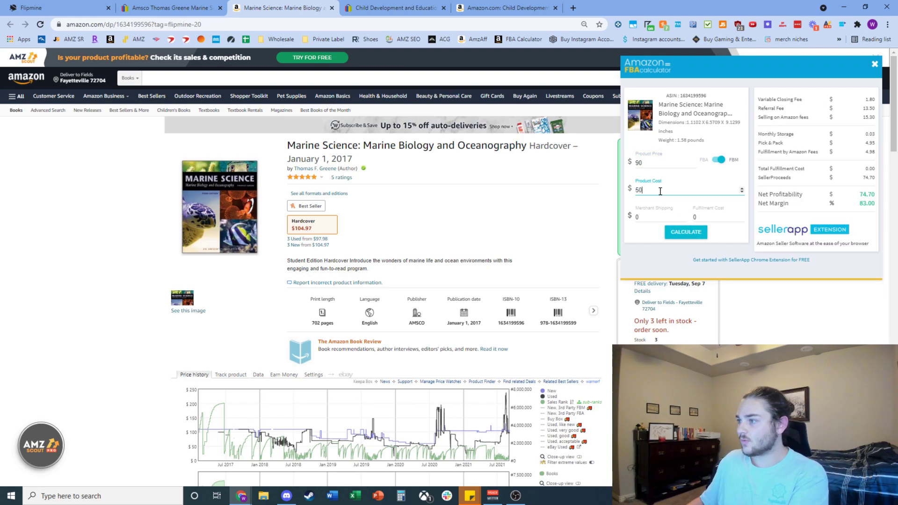
click(686, 234)
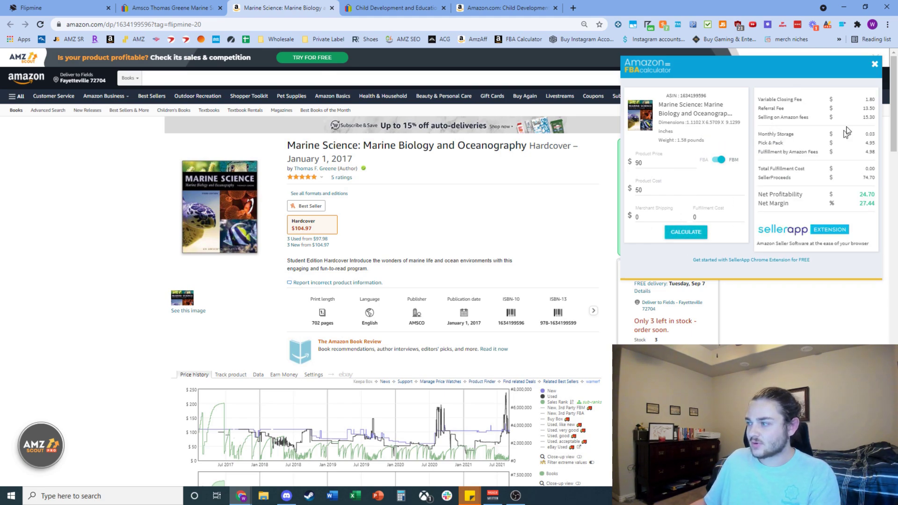
Recalculate the Marine Science profit at a product price of 150 and compare it with the peaks in the price history
scroll(484, 414, down, 1)
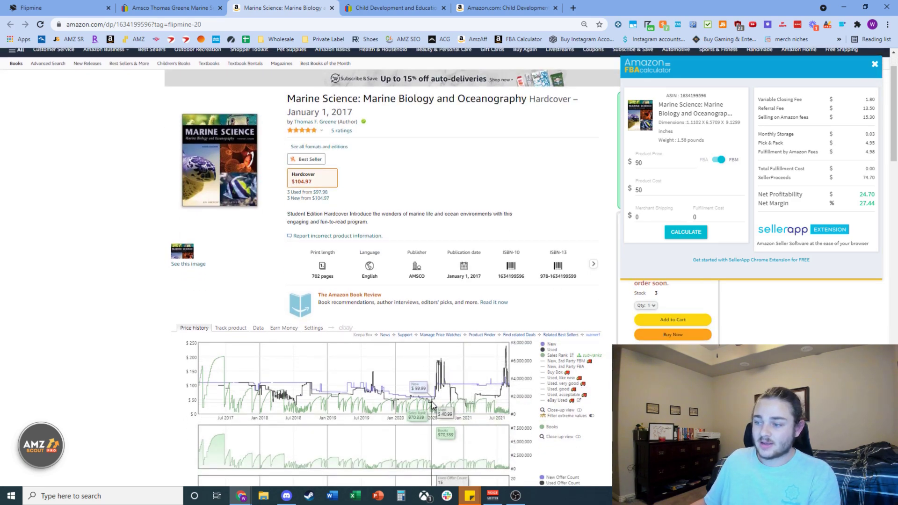
click(649, 161)
double_click(649, 161)
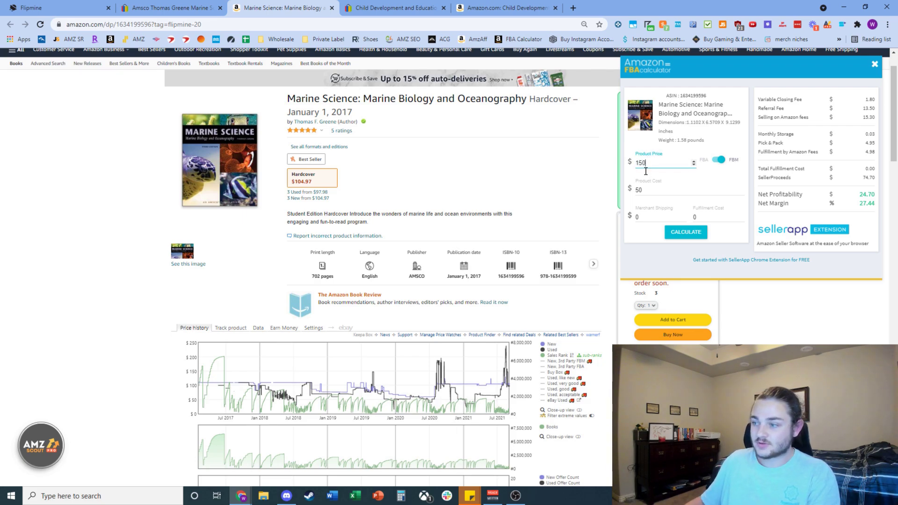
click(686, 232)
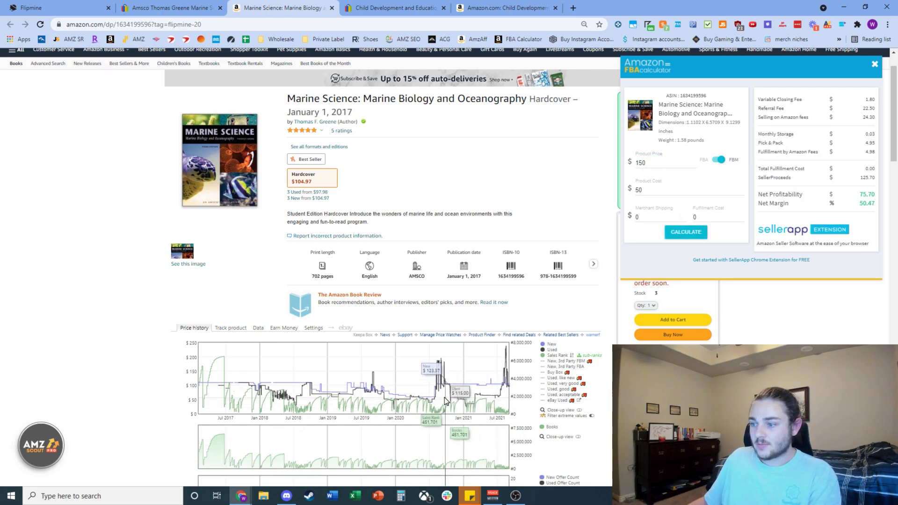
click(395, 5)
click(280, 7)
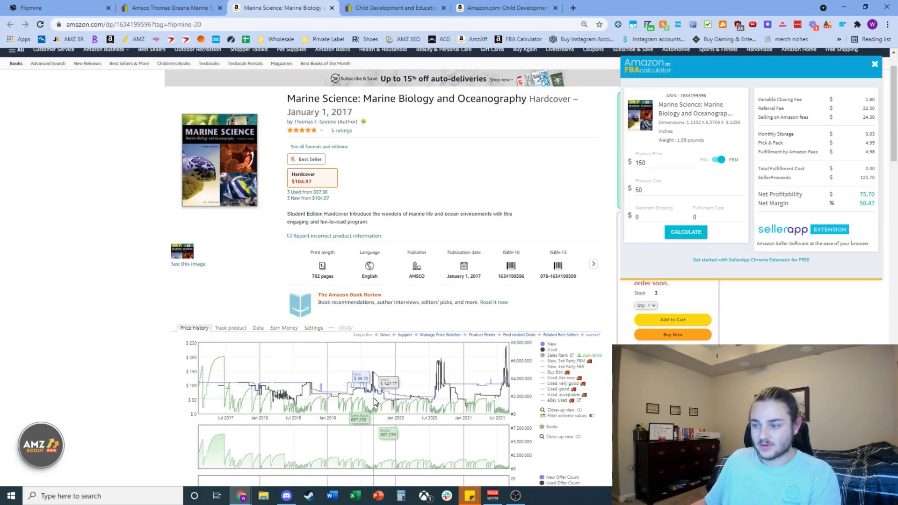
Examine the Child Development and Education eBay listing's condition and price, check its Flipmine result, and view its Amazon listing
click(386, 6)
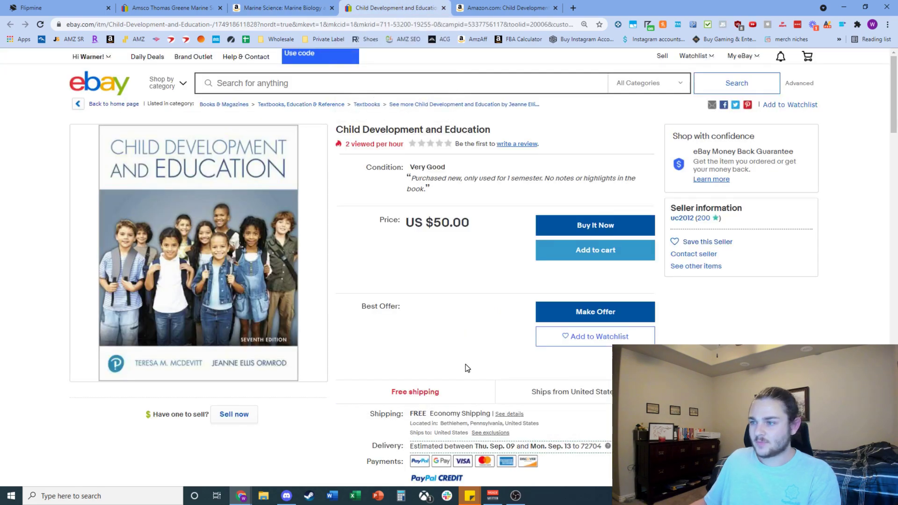
scroll(461, 360, down, 2)
scroll(459, 354, up, 3)
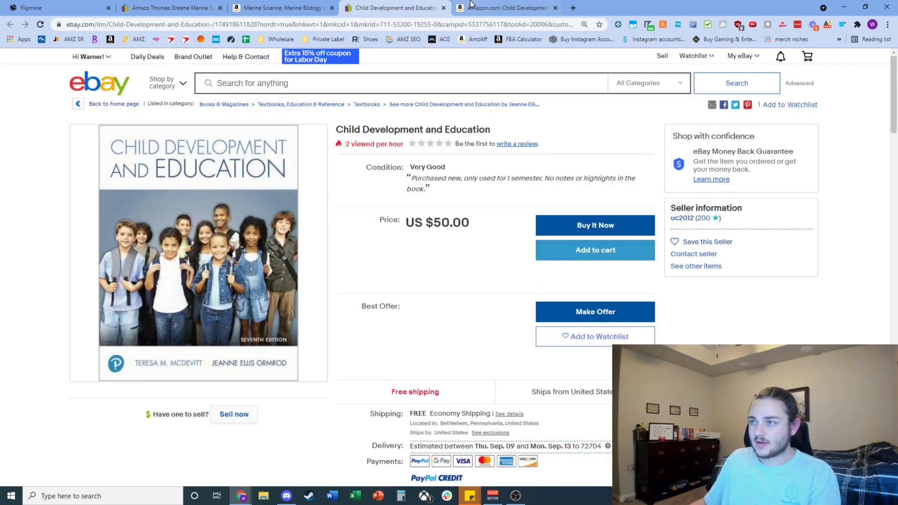
click(93, 8)
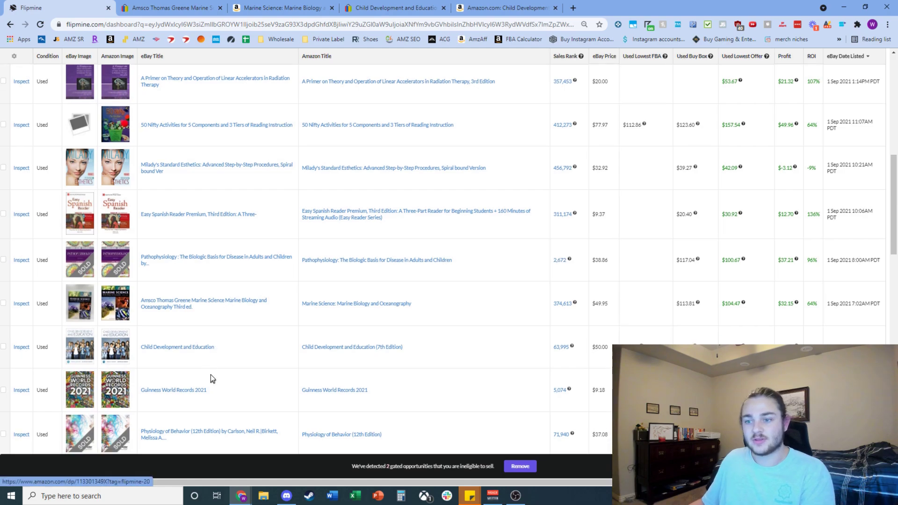
click(508, 8)
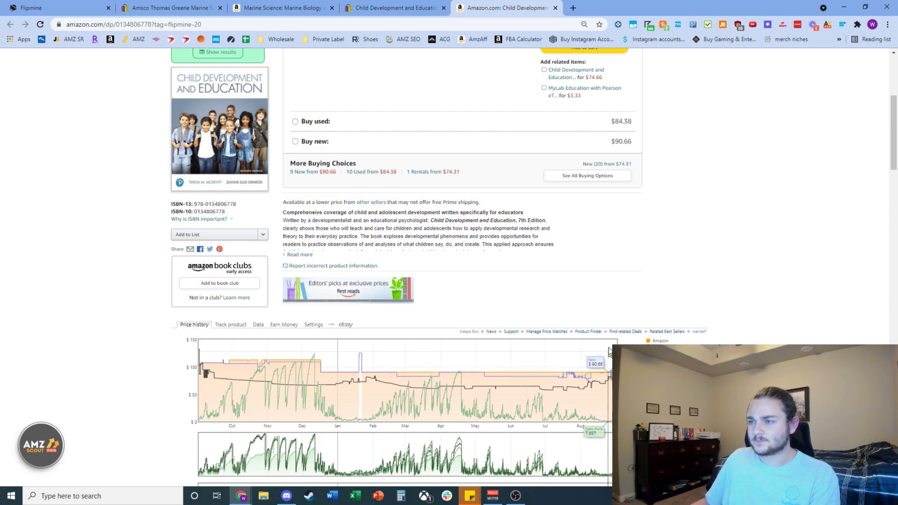
Calculate the FBA profit for Child Development and Education with a product price of 89 and a product cost of 50, and close the calculator
scroll(729, 75, up, 3)
click(677, 25)
scroll(342, 362, down, 4)
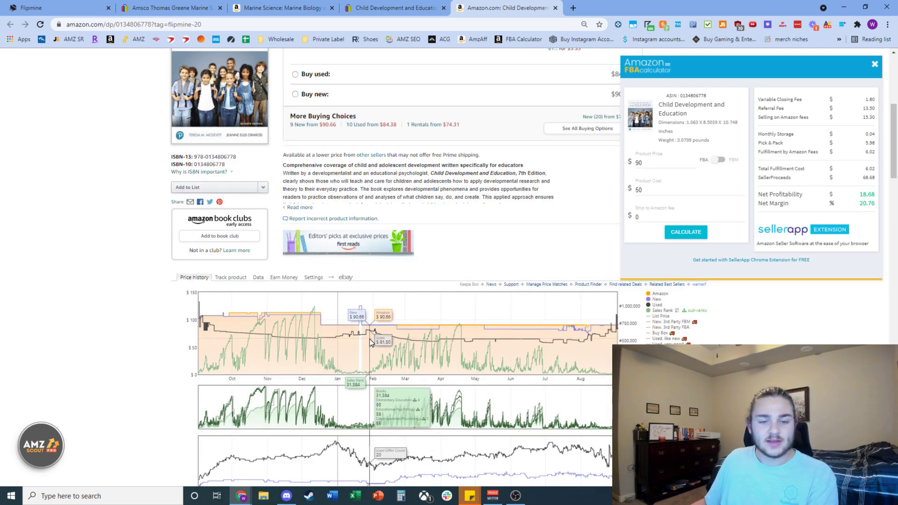
scroll(369, 339, down, 1)
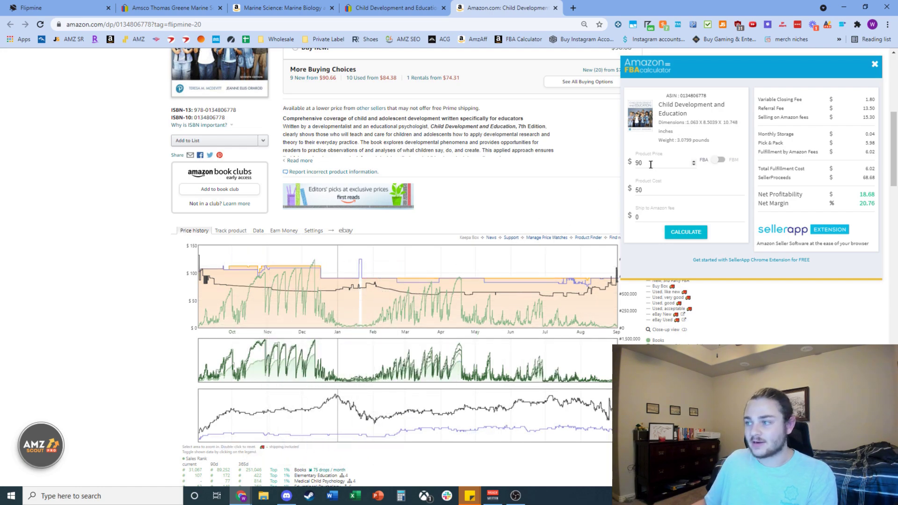
double_click(666, 163)
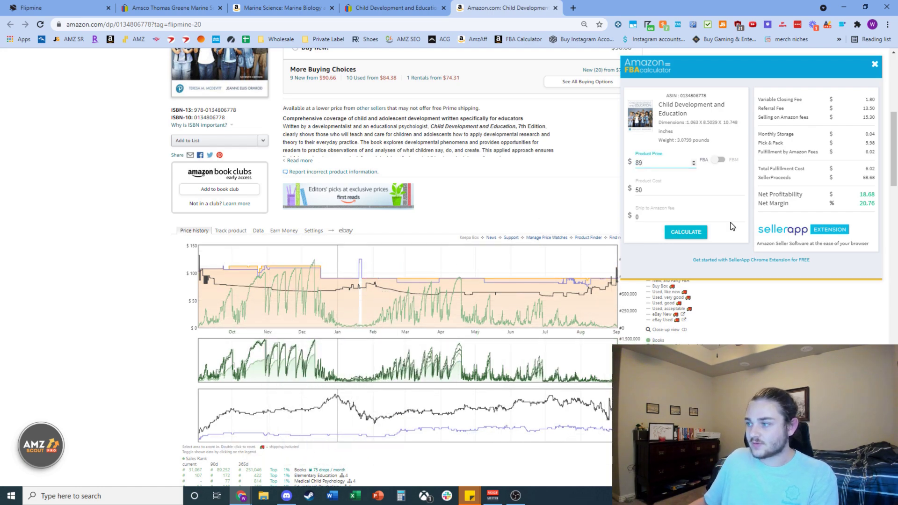
text(89)
click(684, 232)
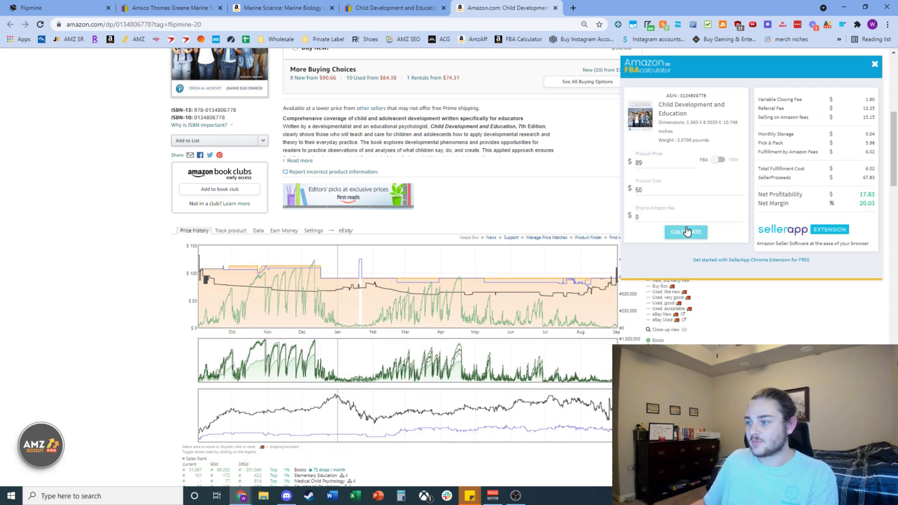
double_click(862, 195)
double_click(653, 191)
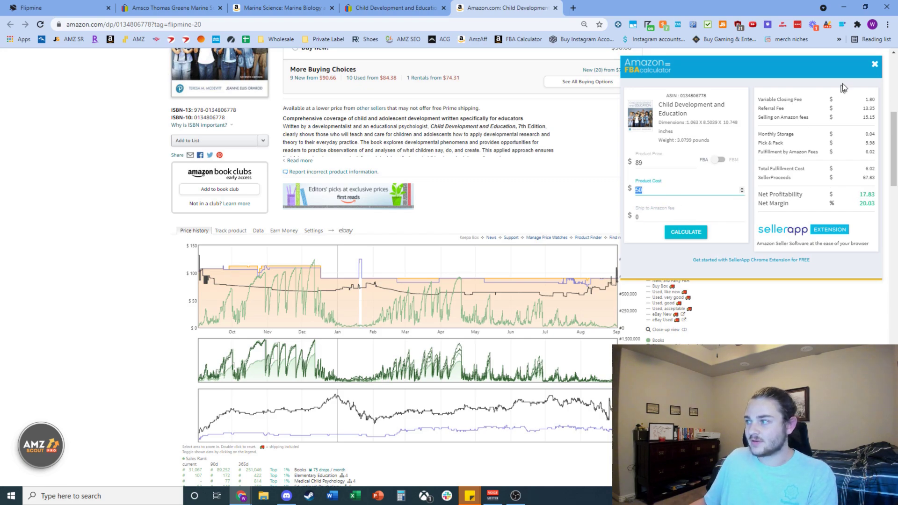
click(875, 65)
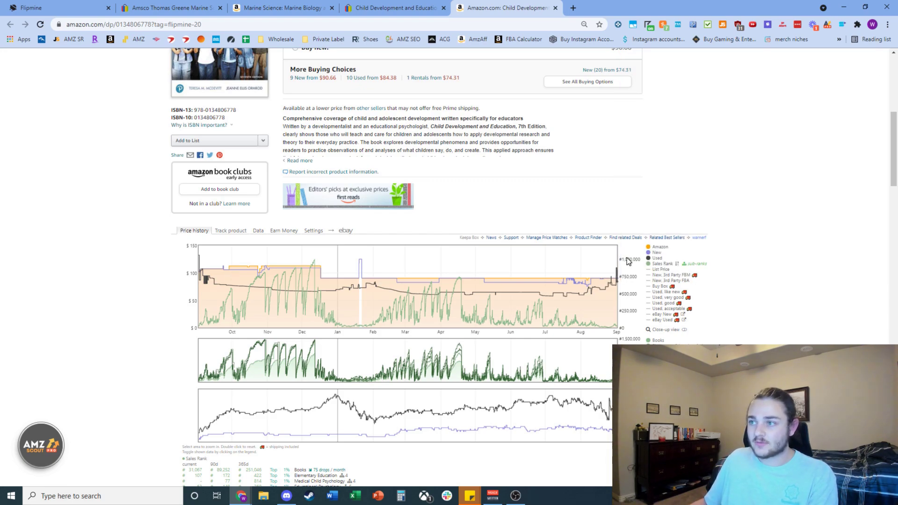
Examine the price history and used offers on the Child Development and Education Amazon listing
scroll(412, 304, up, 3)
scroll(411, 304, down, 3)
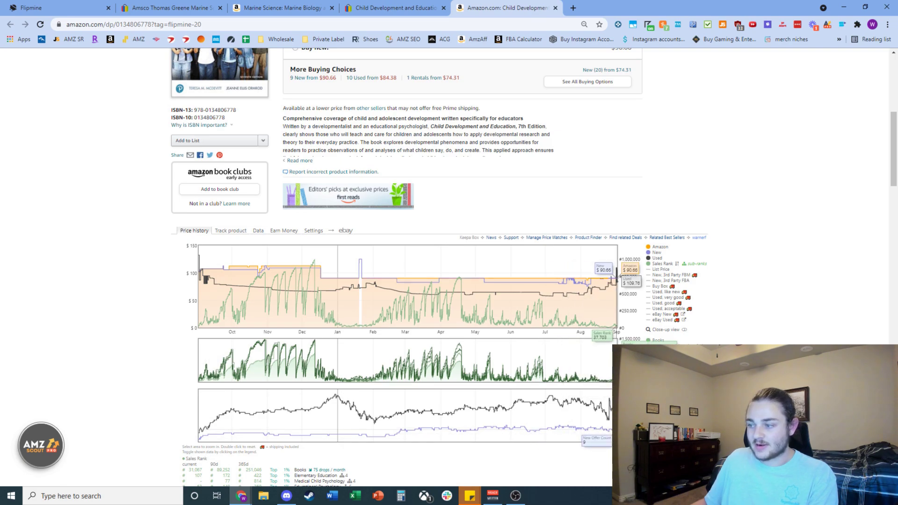
scroll(485, 321, up, 4)
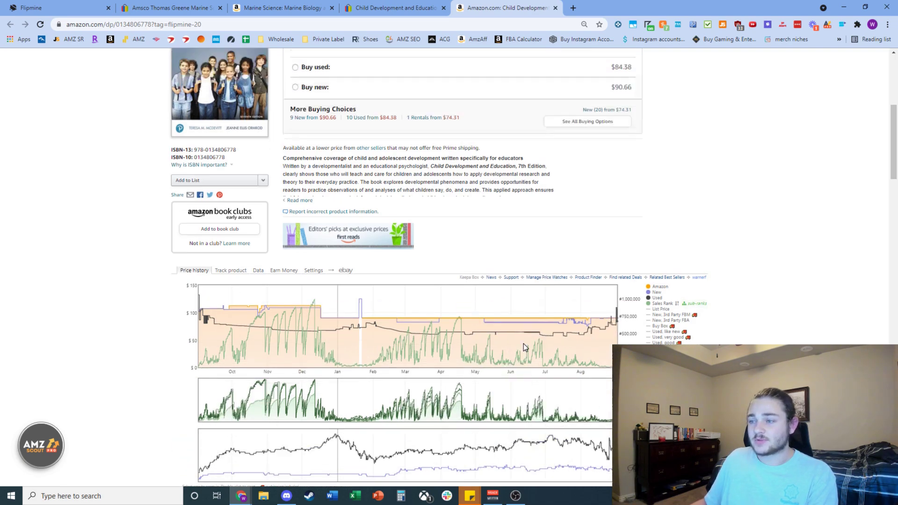
Switch the Flipmine buying source to Walmart (beta) and load the saved search with sales rank under 150000 and ROI between 35 and 150
click(53, 6)
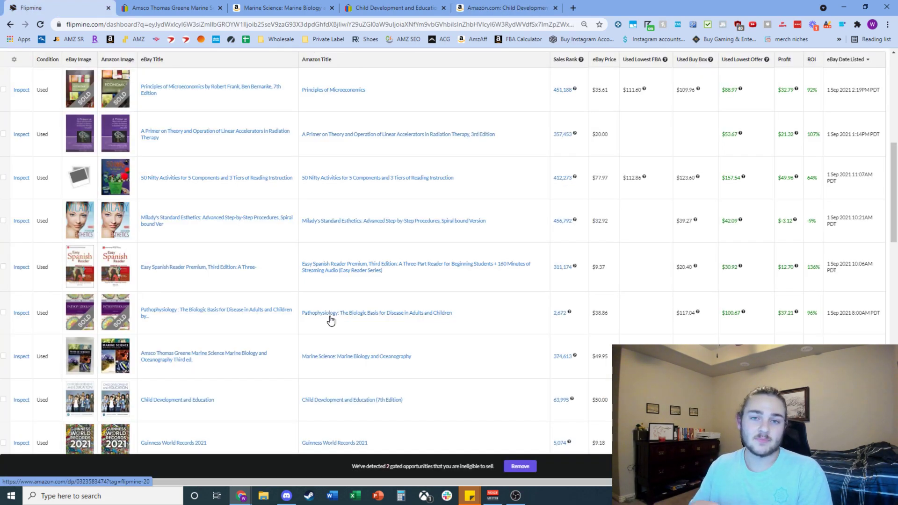
scroll(330, 318, up, 6)
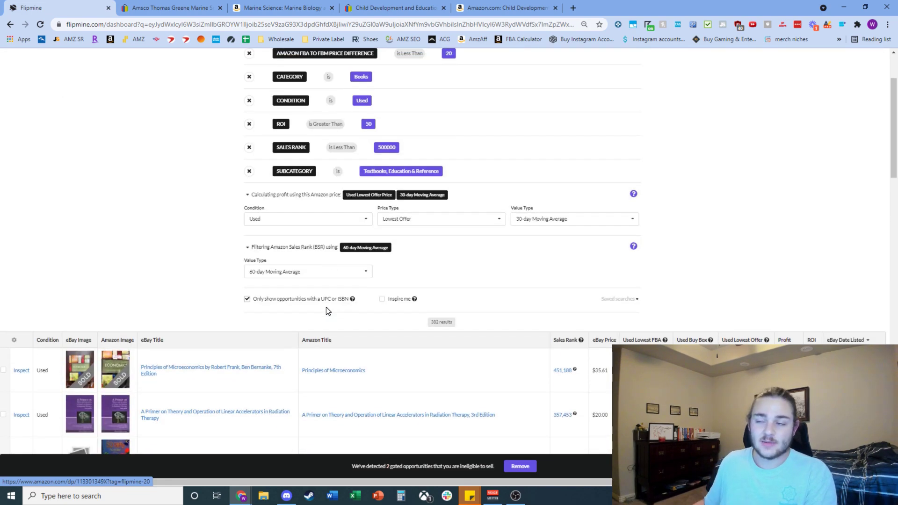
scroll(327, 308, up, 2)
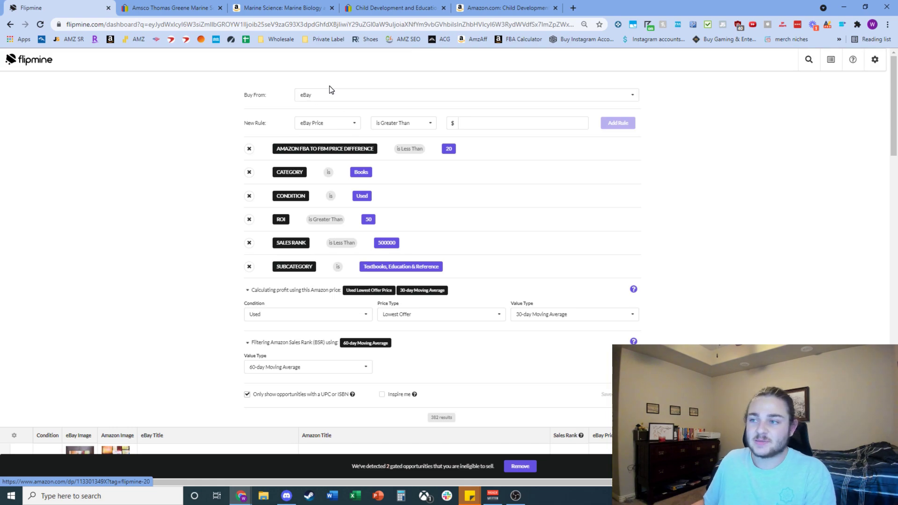
click(624, 95)
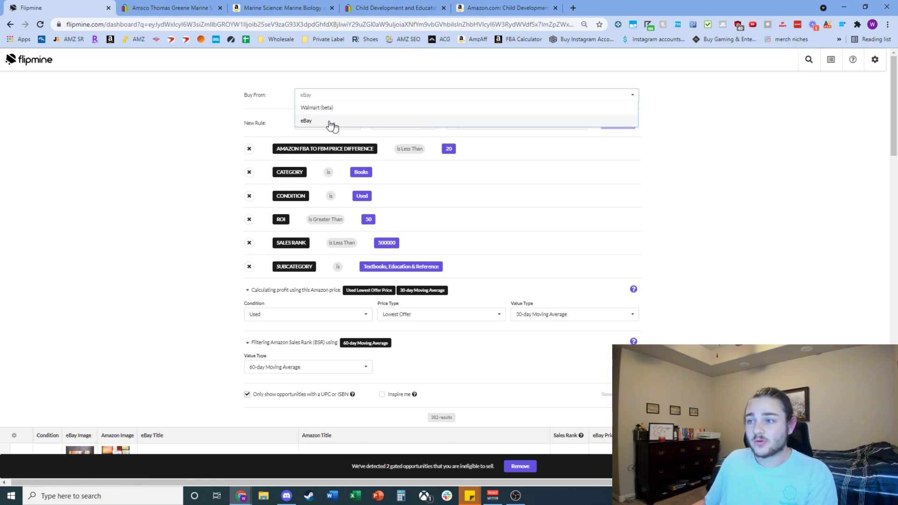
click(318, 108)
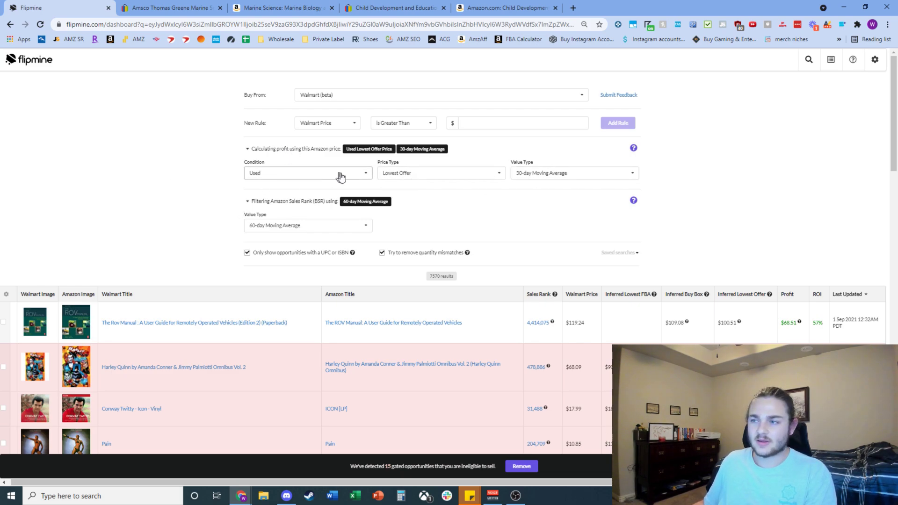
click(624, 253)
click(601, 313)
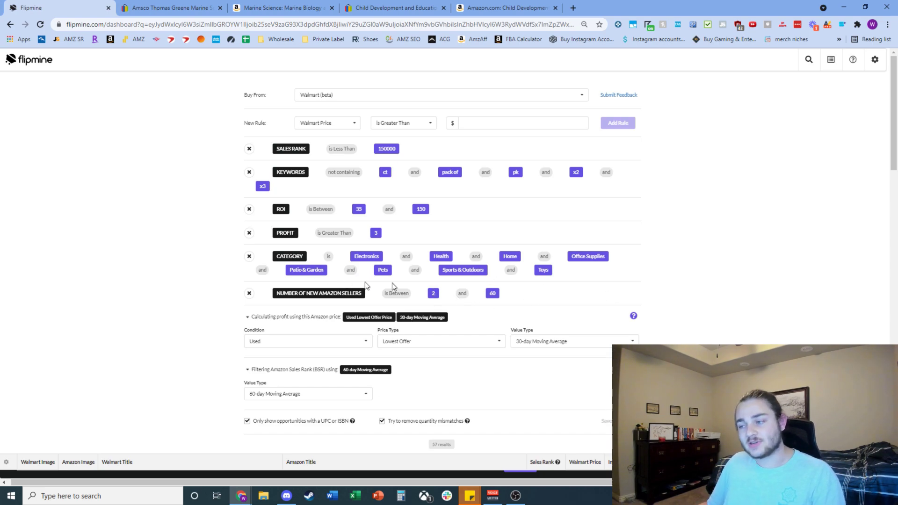
Set the profit calculation to the Inferred condition and Buy Box price type, and remove the gated opportunities from the results
scroll(225, 285, down, 3)
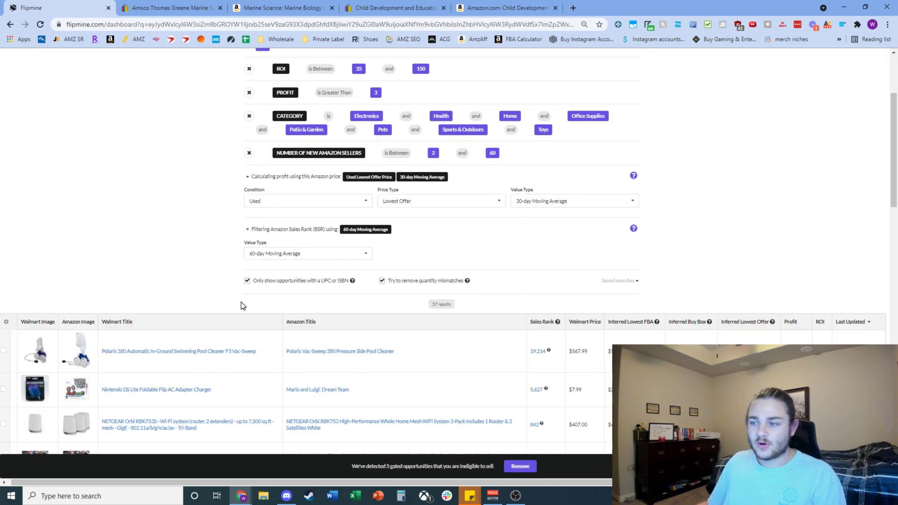
click(267, 206)
click(260, 215)
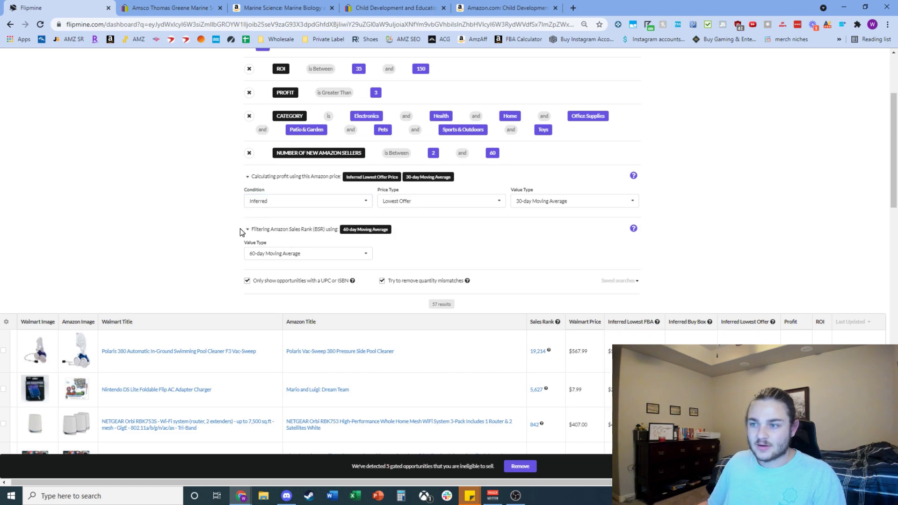
click(430, 201)
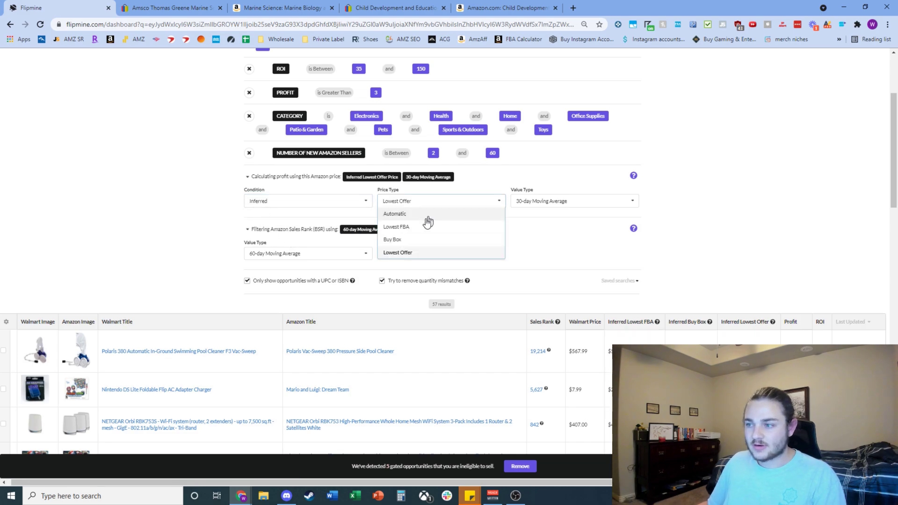
click(394, 240)
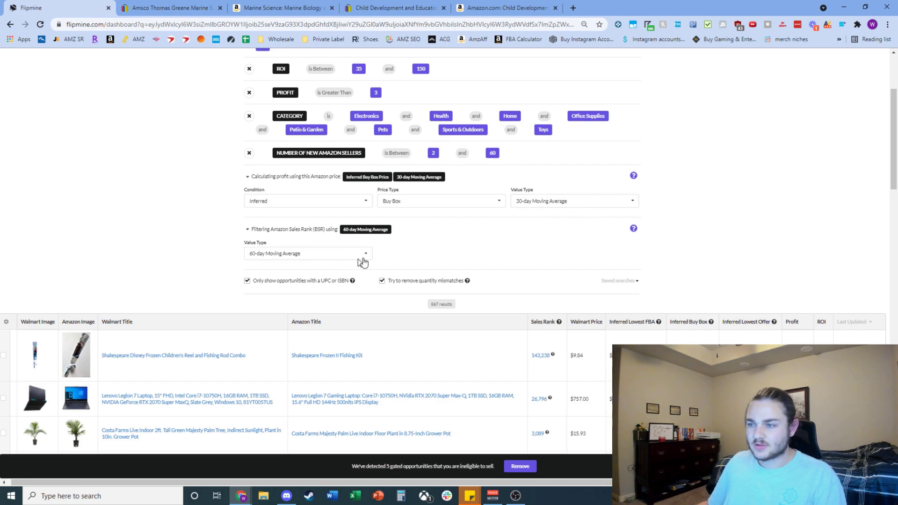
click(512, 465)
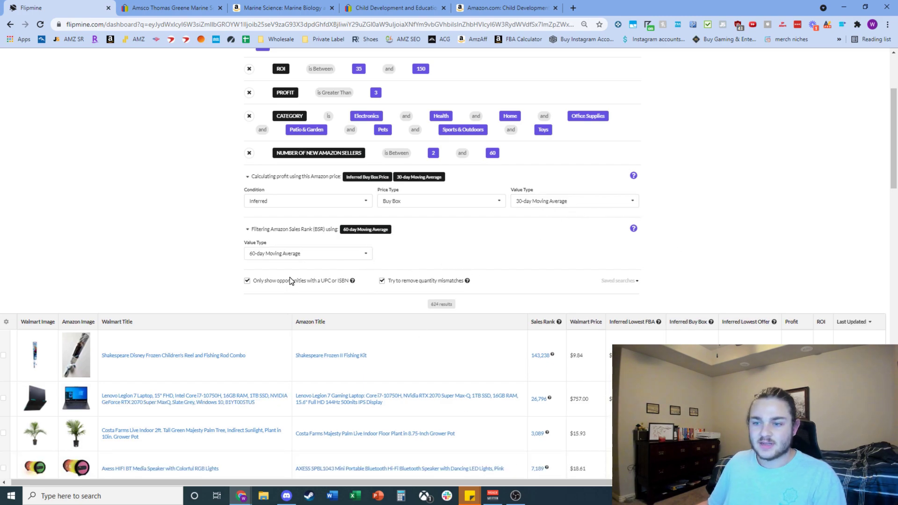
Review the Walmart opportunities, comparing Walmart and Amazon images, titles, prices, profit and ROI for matching products
scroll(271, 285, down, 2)
scroll(283, 280, up, 3)
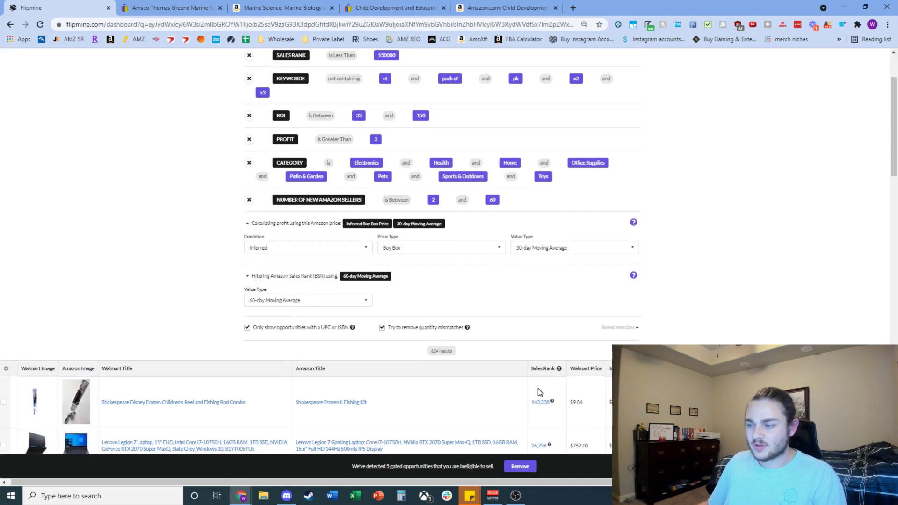
scroll(279, 333, down, 4)
scroll(217, 351, down, 2)
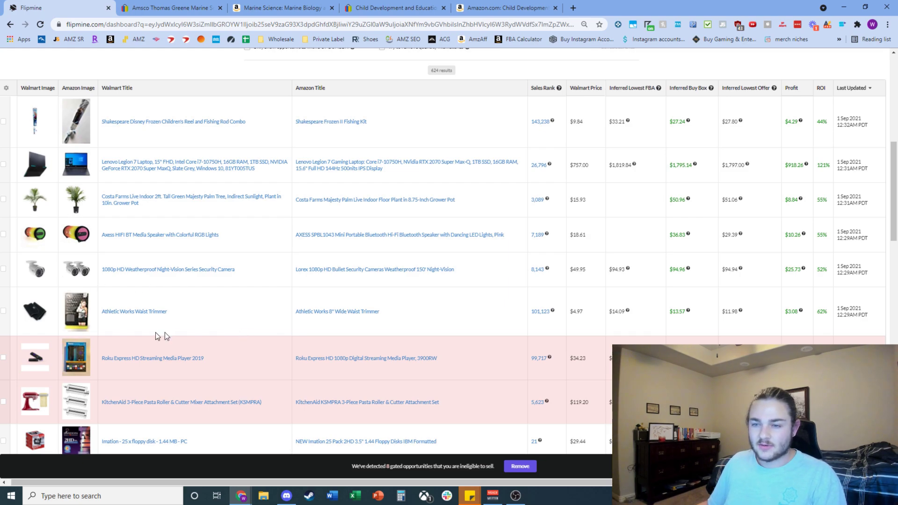
scroll(99, 359, down, 3)
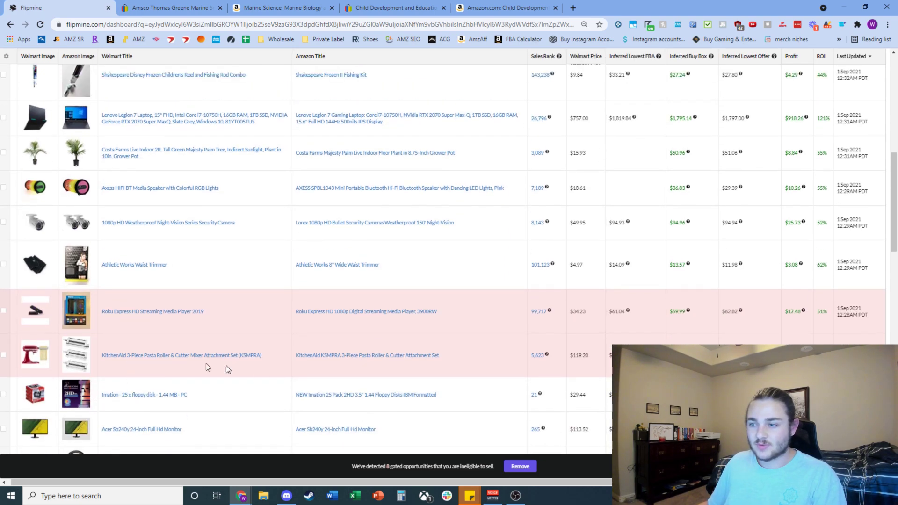
scroll(210, 364, up, 3)
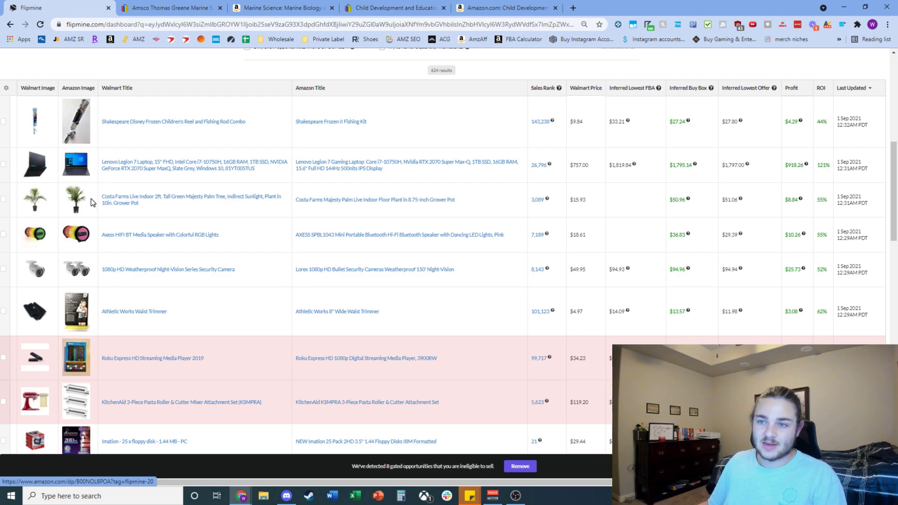
scroll(150, 264, down, 1)
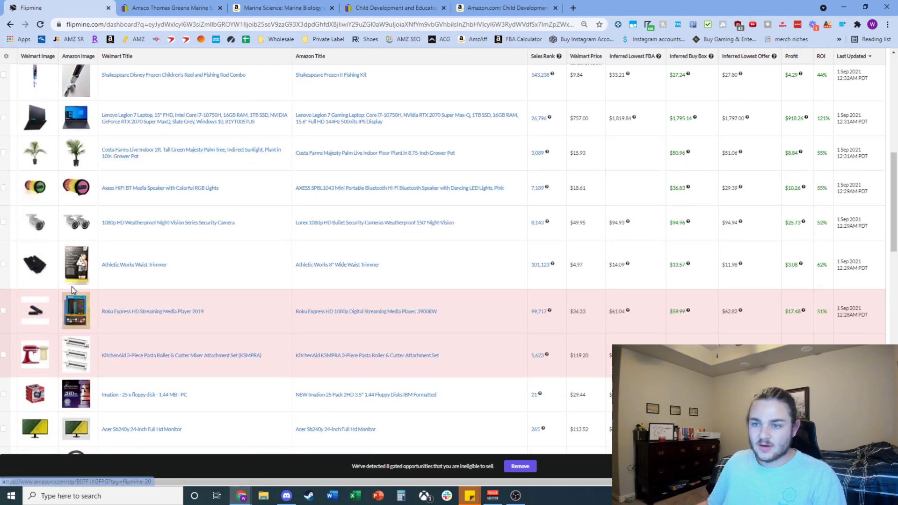
Open the Walmart and Amazon listings for the Athletic Works Waist Trimmer from the results and view both
click(141, 270)
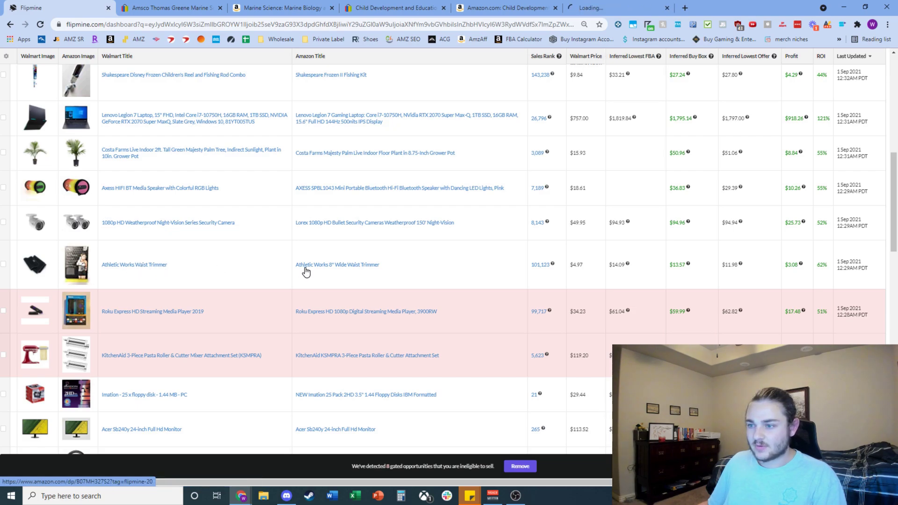
click(302, 267)
click(608, 7)
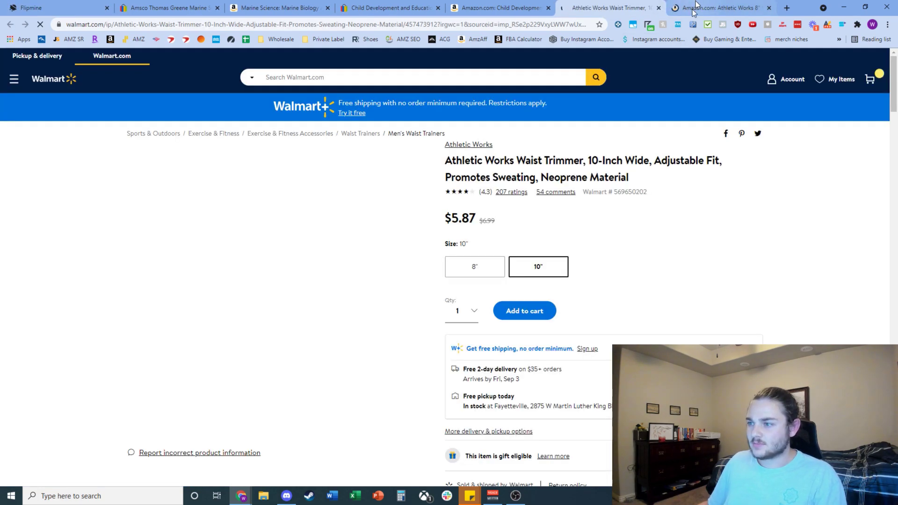
key(ctrl+Tab)
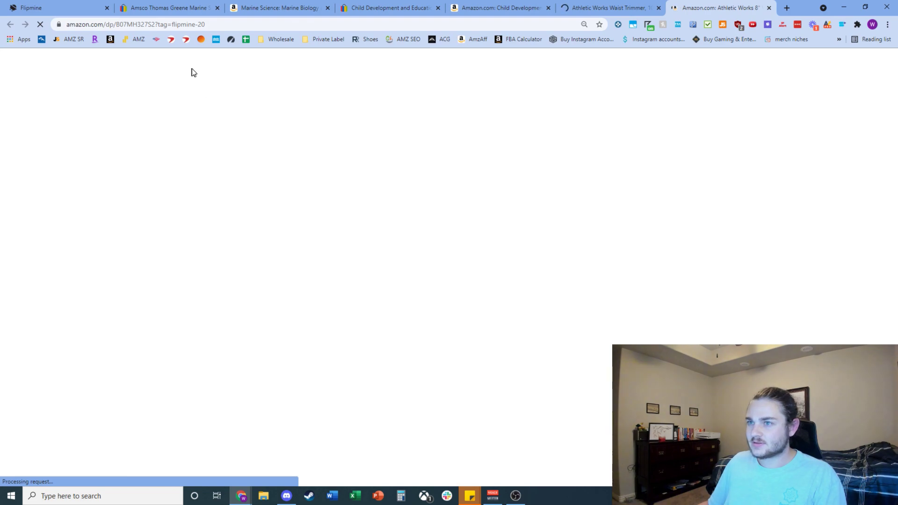
Compare the waist trimmer's Walmart and Amazon listings, check its Amazon price history, and close both listings to return to the Flipmine results
click(627, 5)
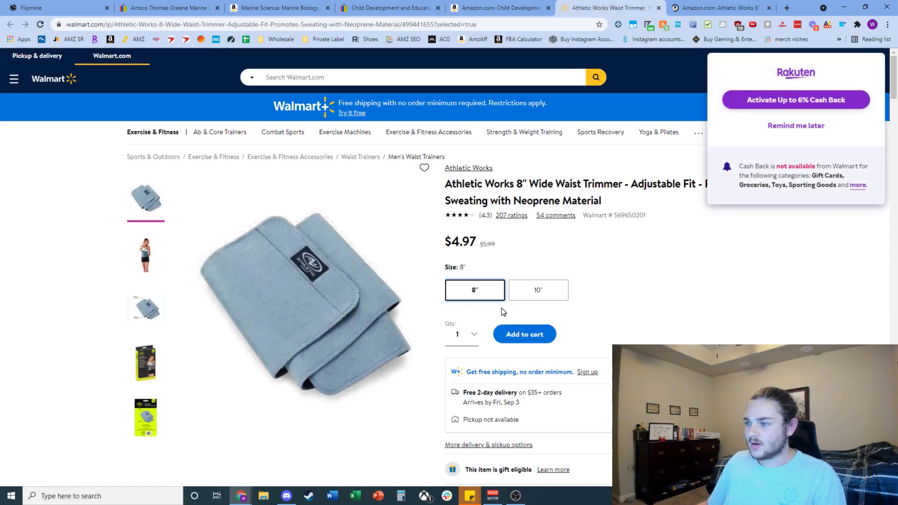
key(ctrl+Tab)
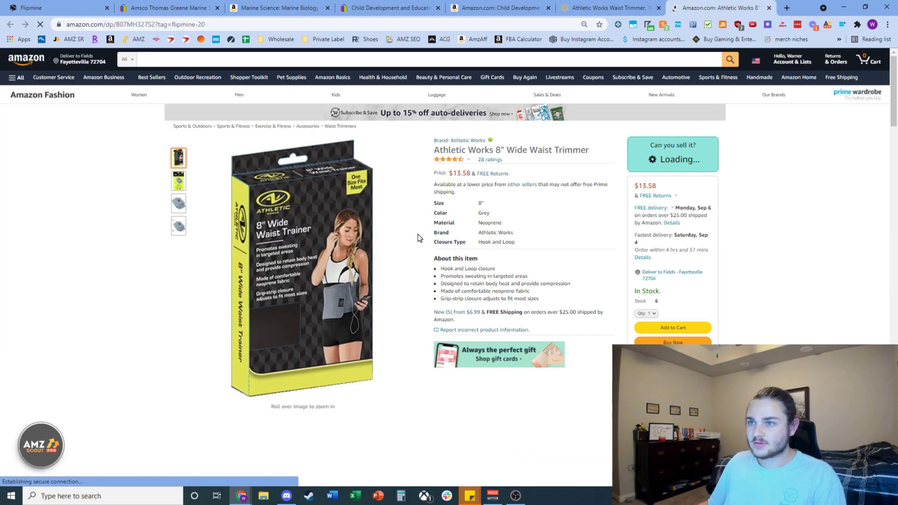
scroll(563, 298, down, 1)
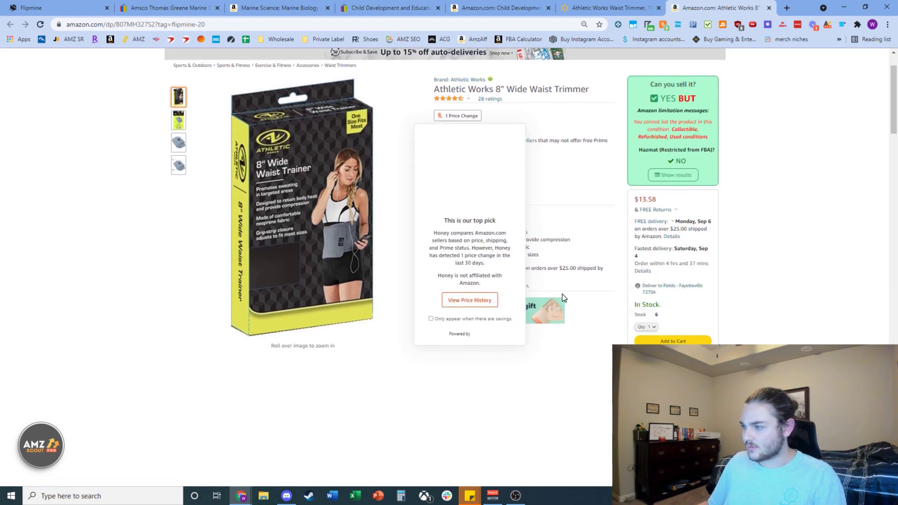
scroll(563, 298, down, 7)
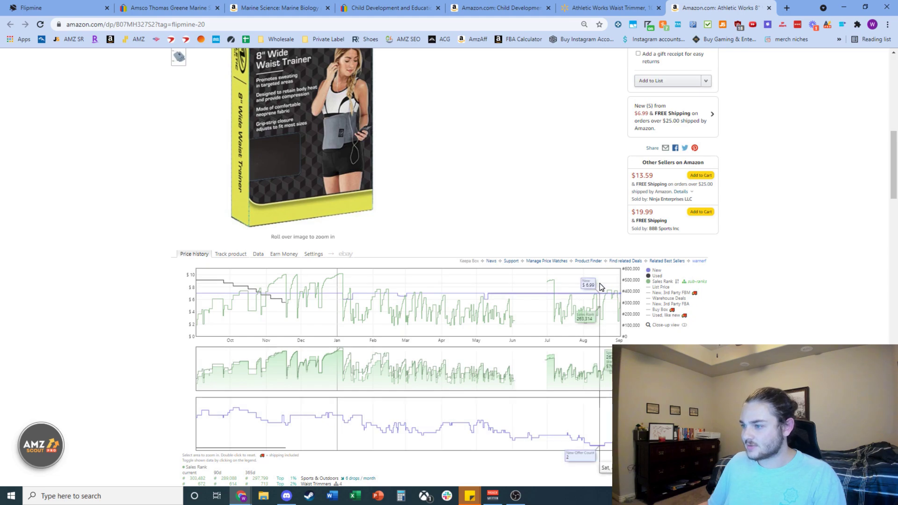
key(ctrl+w)
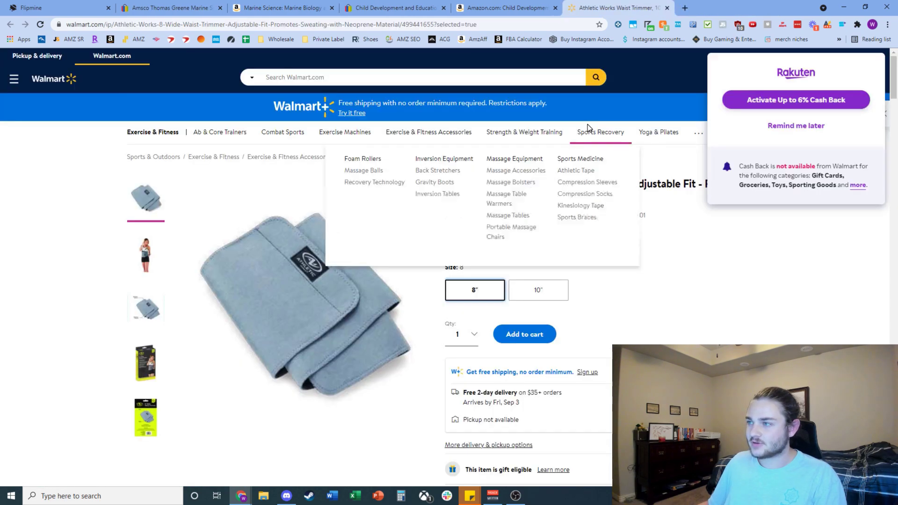
key(ctrl+w)
key(ctrl+1)
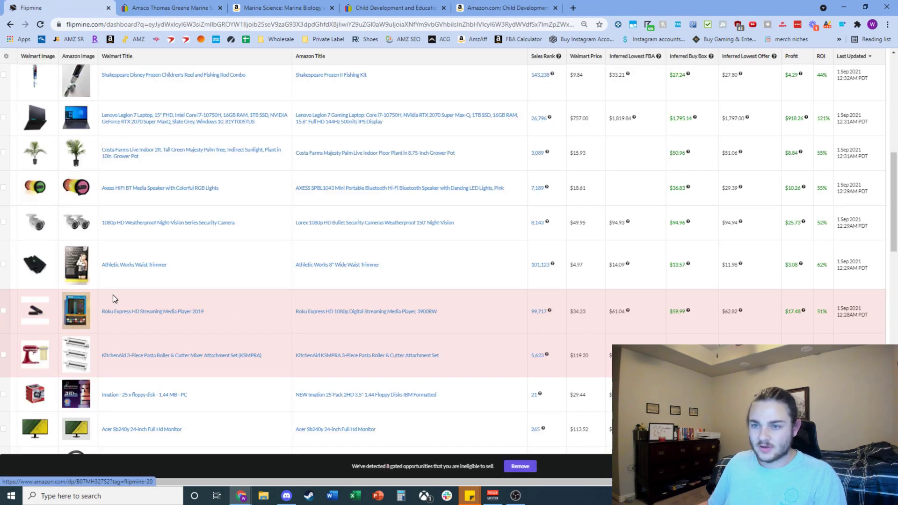
Remove the detected gated opportunities from the Walmart results
scroll(239, 320, down, 3)
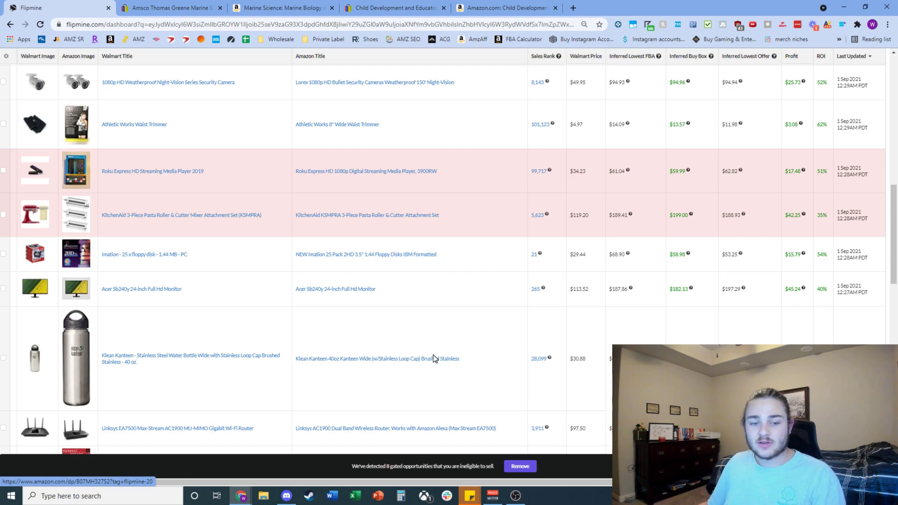
click(520, 467)
scroll(495, 411, up, 4)
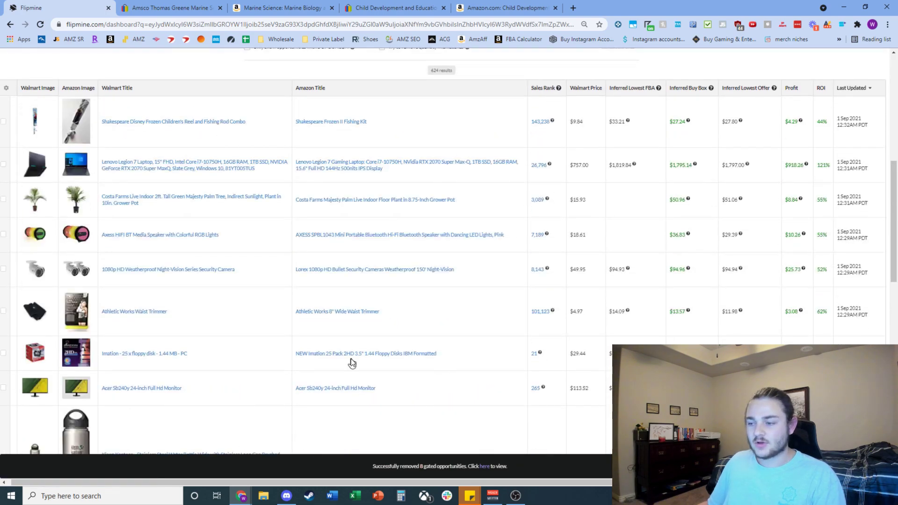
Open the Walmart and Amazon listings for the Klean Kanteen 40 oz stainless steel water bottle and view both
scroll(270, 318, down, 5)
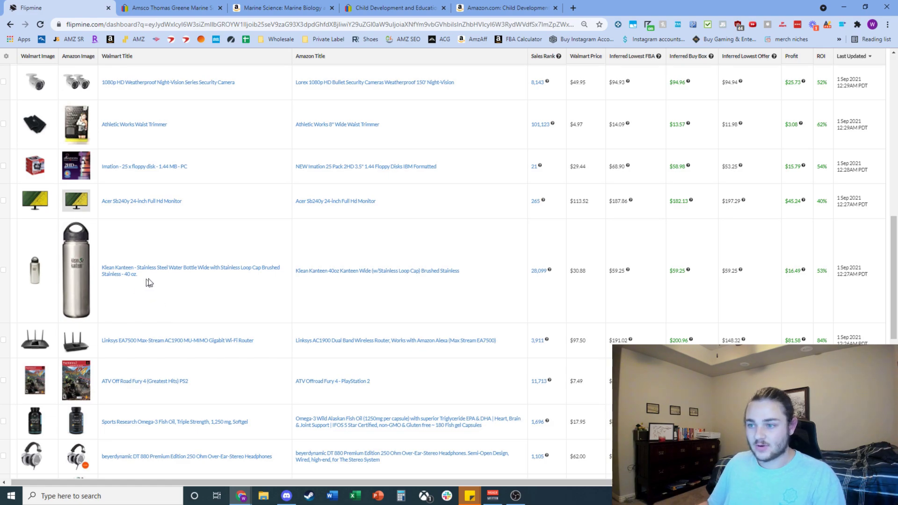
ctrl+click(124, 273)
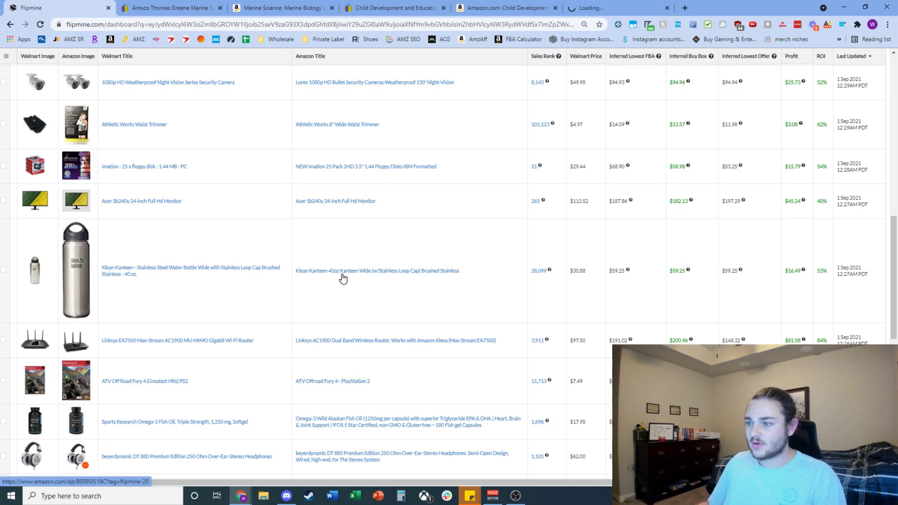
ctrl+click(343, 273)
click(650, 10)
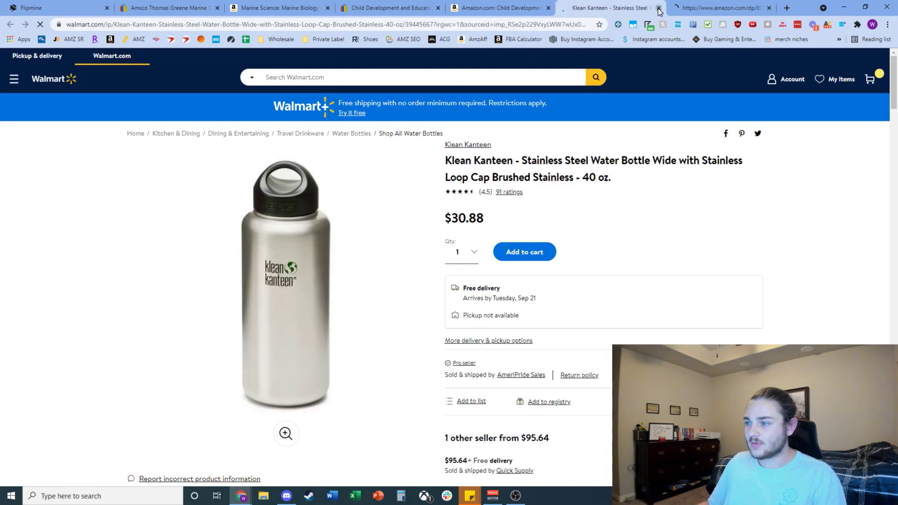
click(700, 8)
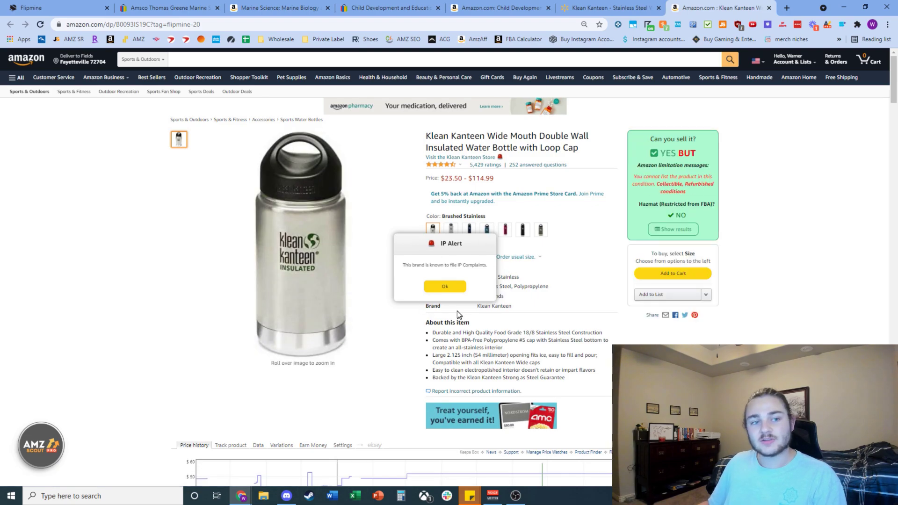
Check the Klean Kanteen bottle's price history on Amazon, and close both listings to return to the Flipmine results
scroll(575, 248, down, 8)
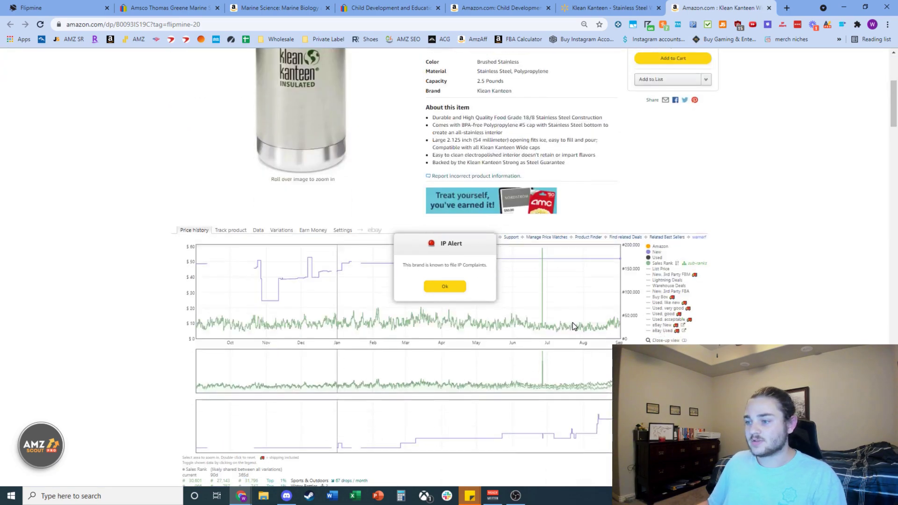
scroll(592, 323, up, 5)
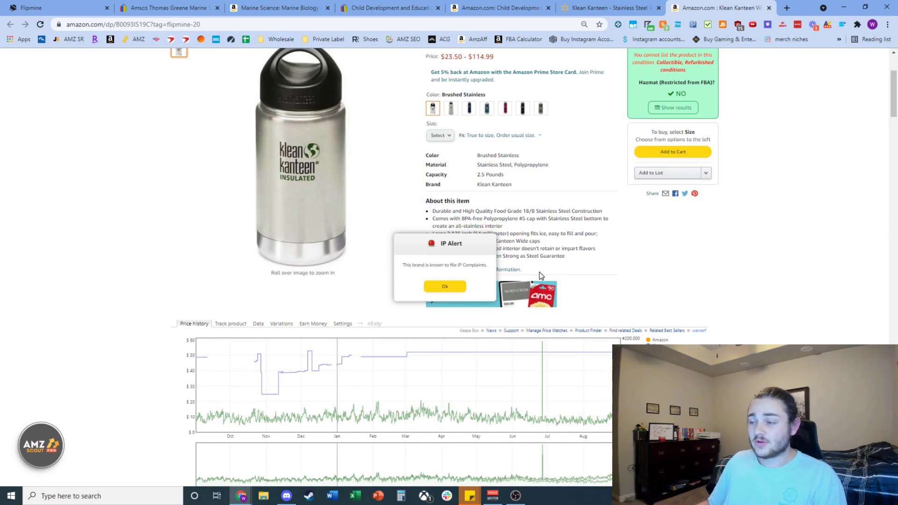
scroll(540, 272, up, 3)
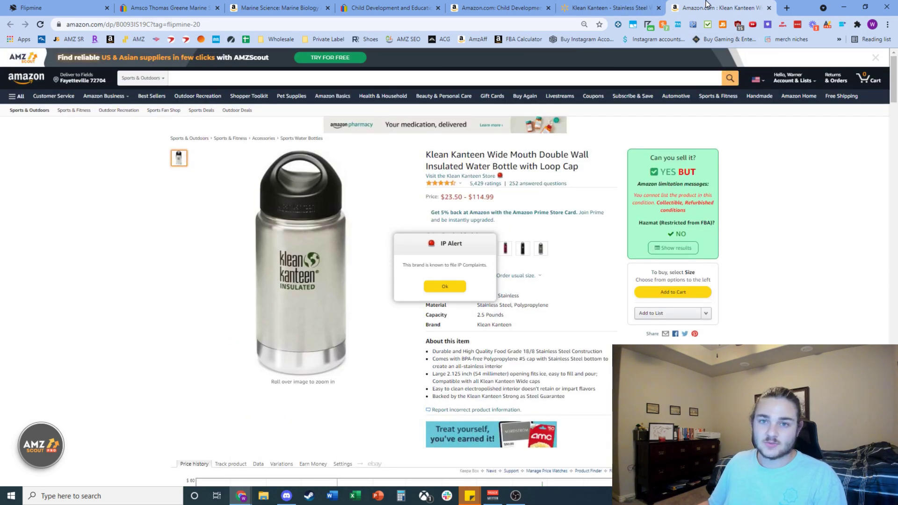
key(ctrl+w)
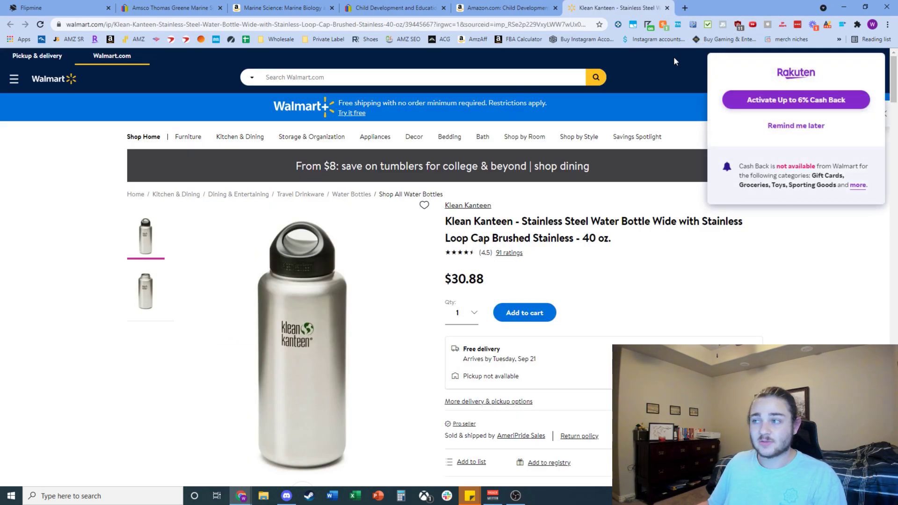
key(ctrl+w)
click(102, 13)
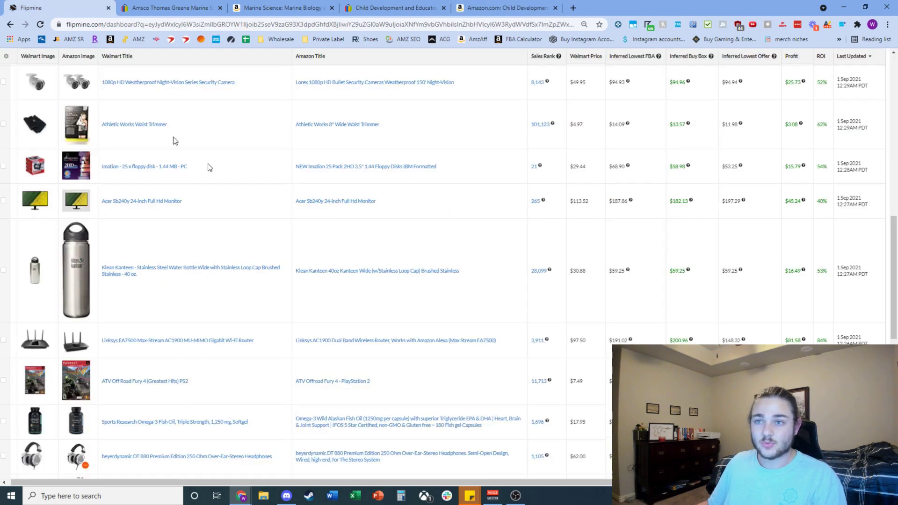
Open the Walmart and Amazon listings for the Sports Research Omega-3 Fish Oil and compare them
scroll(226, 326, down, 3)
scroll(226, 375, down, 1)
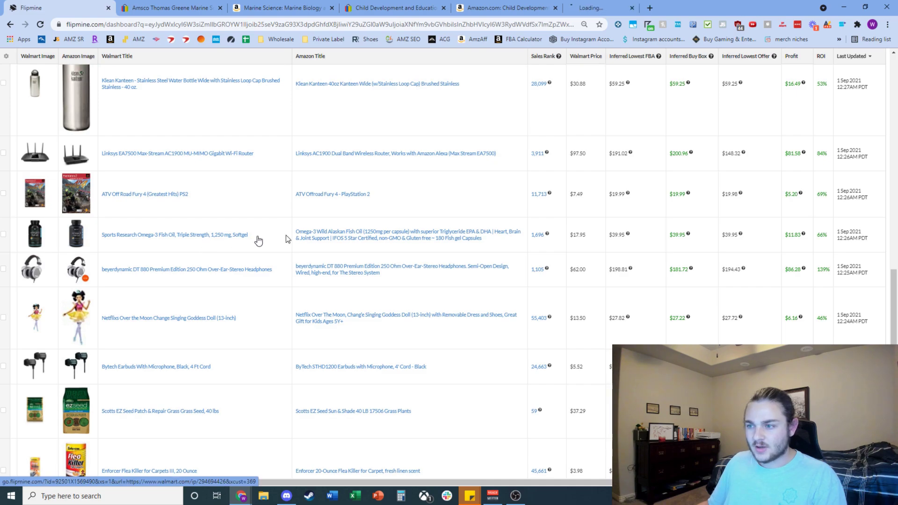
click(243, 235)
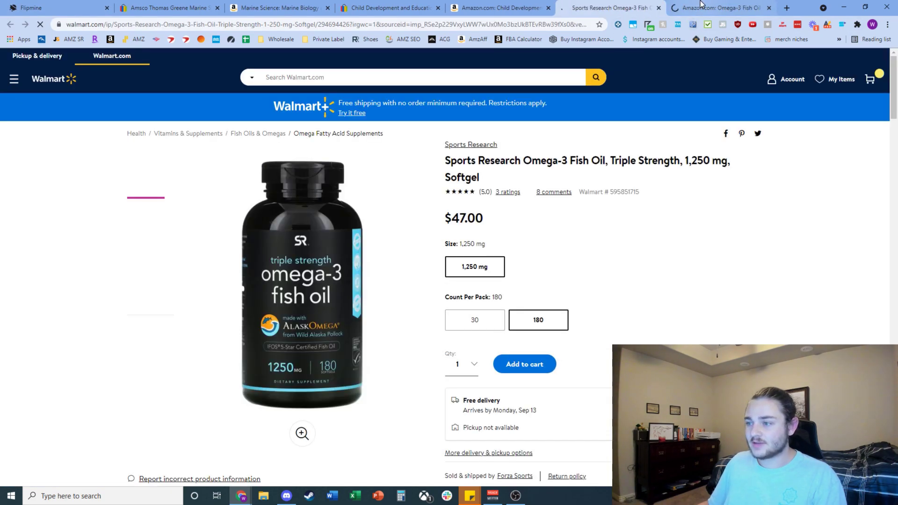
click(700, 5)
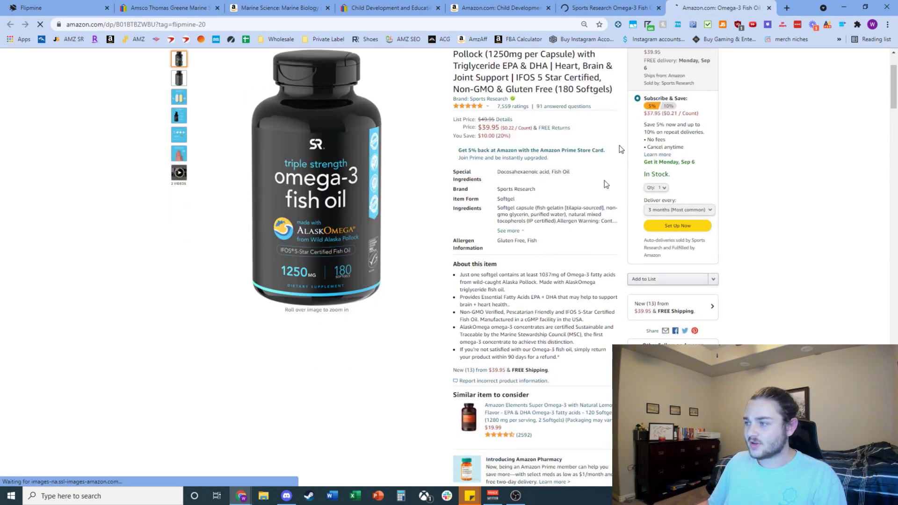
click(622, 7)
click(673, 6)
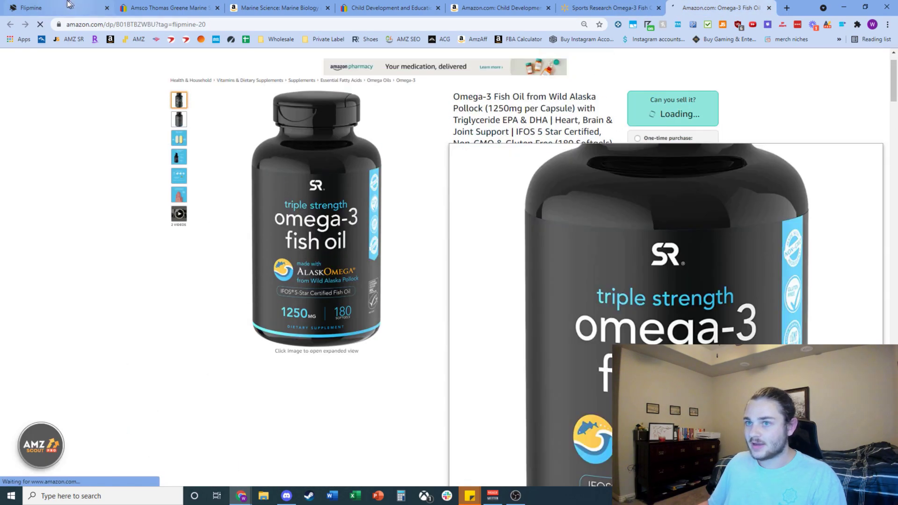
Return to the Flipmine results and open the Walmart and Amazon pages for the iFrogz Impulse wireless earbuds
key(ctrl+1)
scroll(300, 308, down, 3)
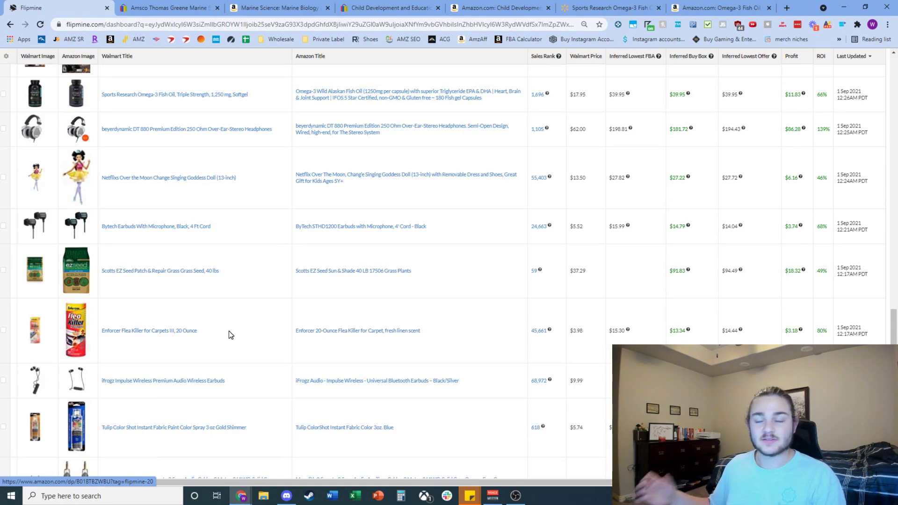
scroll(229, 333, down, 1)
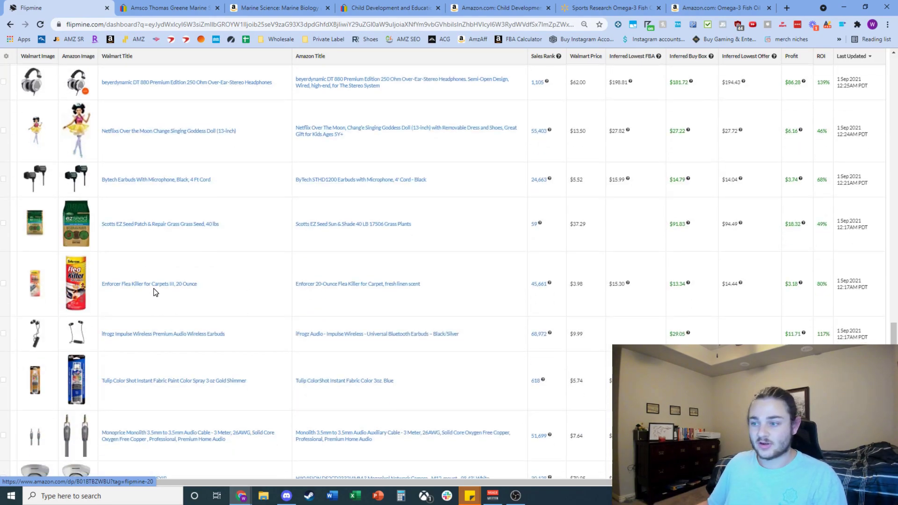
scroll(209, 346, down, 1)
scroll(168, 340, up, 1)
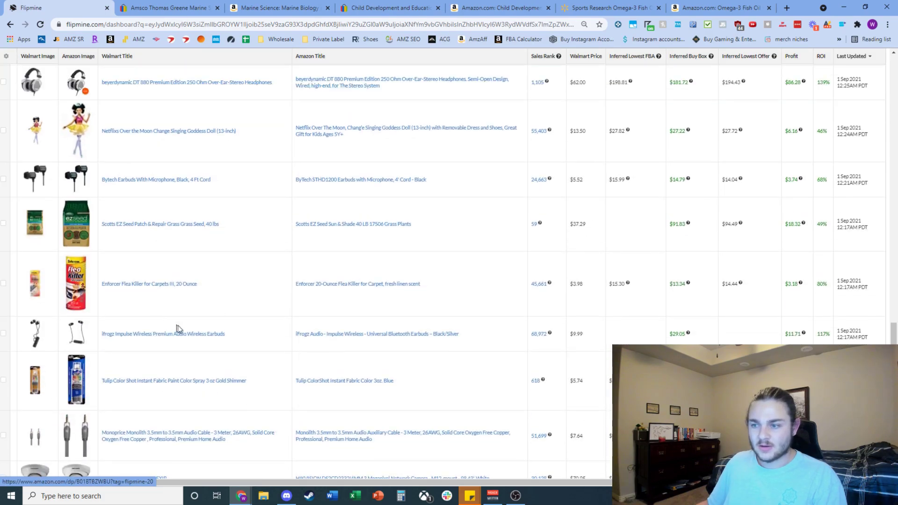
middle_click(191, 335)
middle_click(391, 334)
click(667, 6)
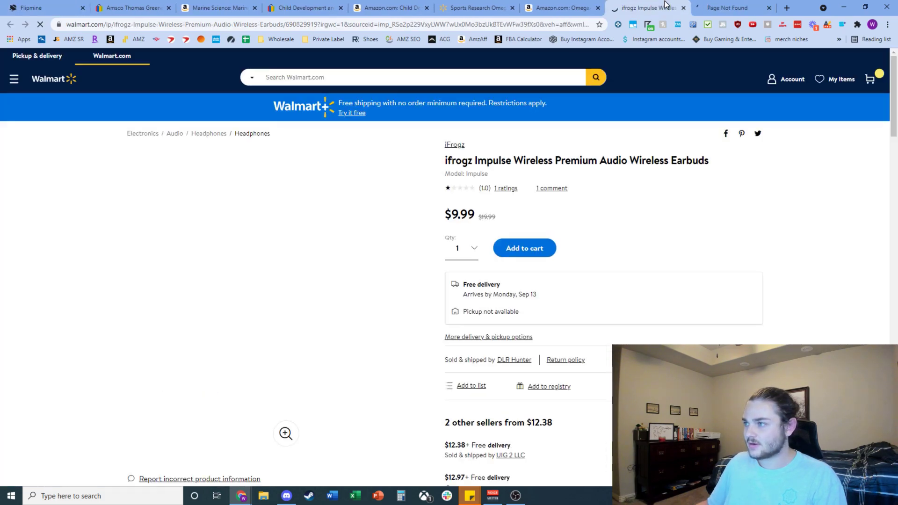
click(696, 6)
Check the Metamucil fiber powder's availability on Walmart, open its in-stock alert form, and view the matching Amazon listing
scroll(492, 323, down, 2)
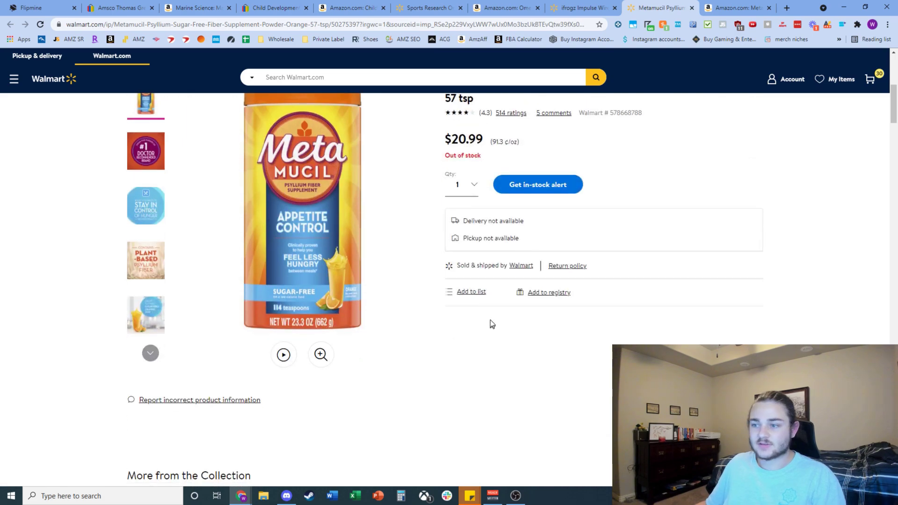
scroll(539, 227, up, 3)
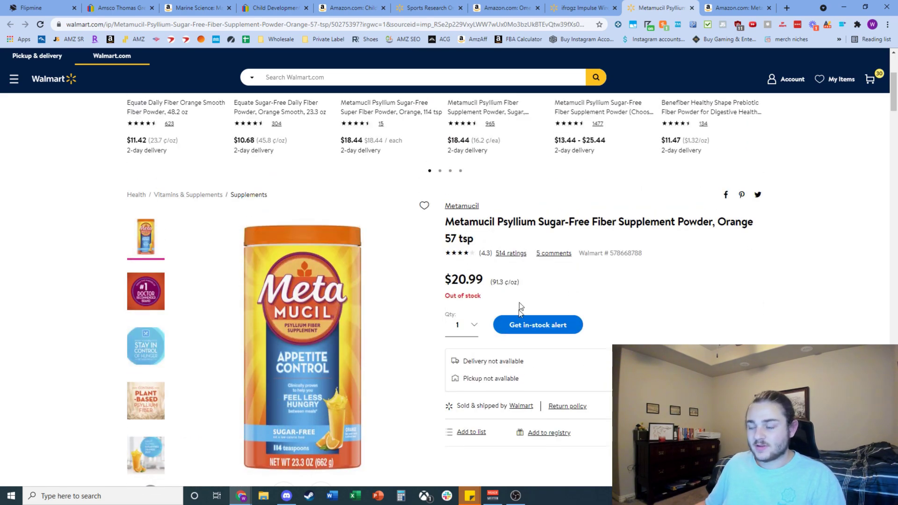
click(523, 326)
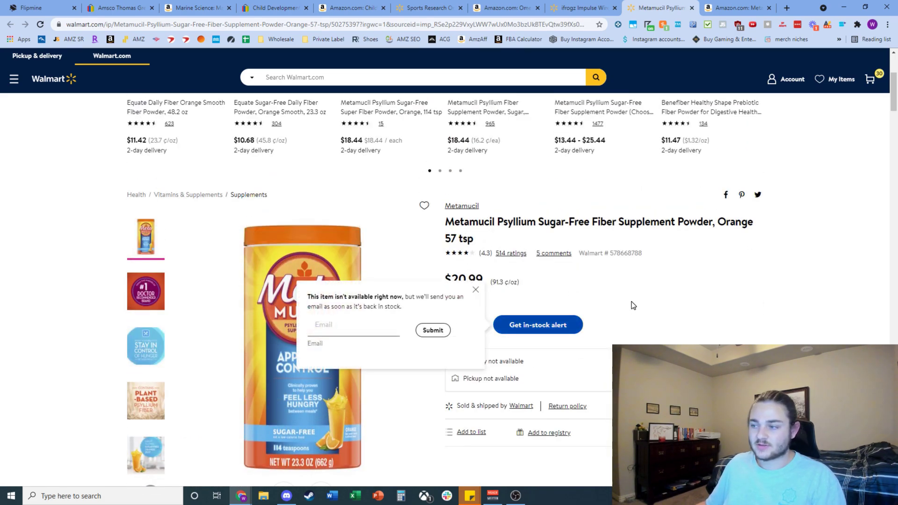
click(734, 4)
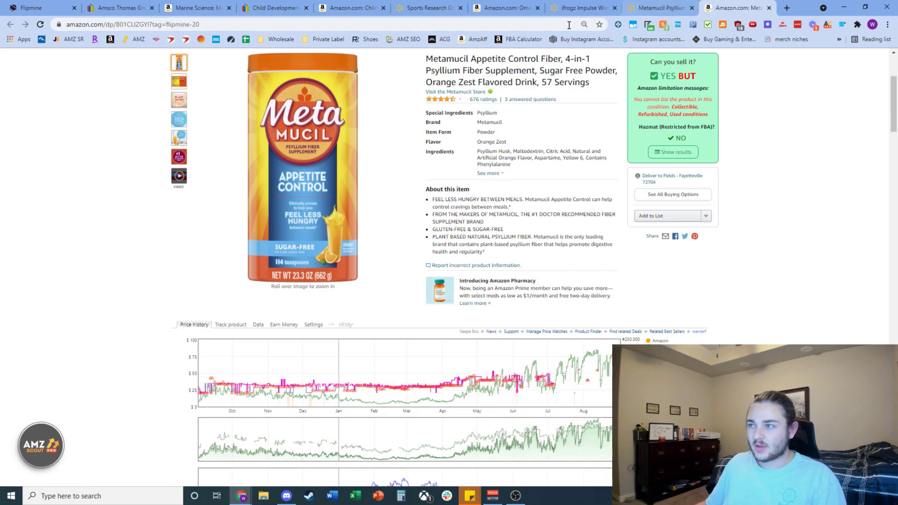
Return to the Flipmine results and open the Walmart and Amazon listings for the Nitro pink golf balls
click(44, 5)
scroll(367, 311, down, 10)
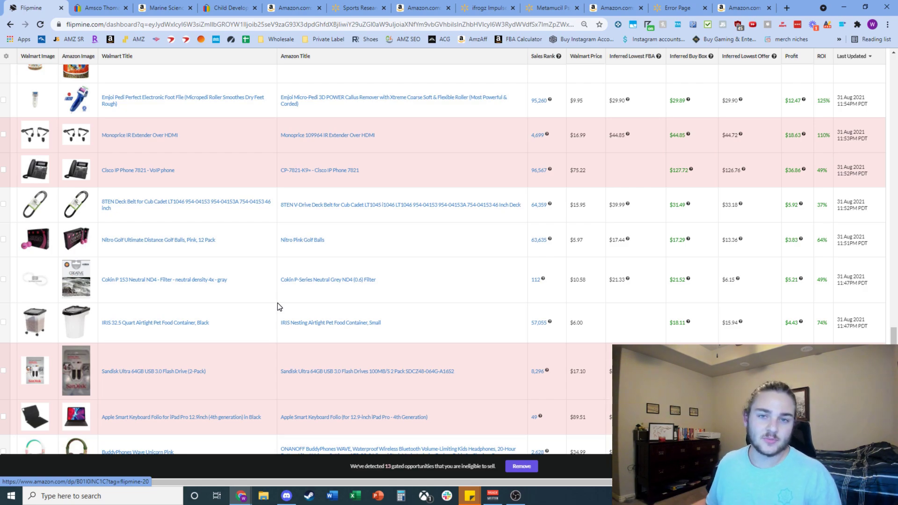
middle_click(184, 240)
middle_click(302, 240)
click(680, 5)
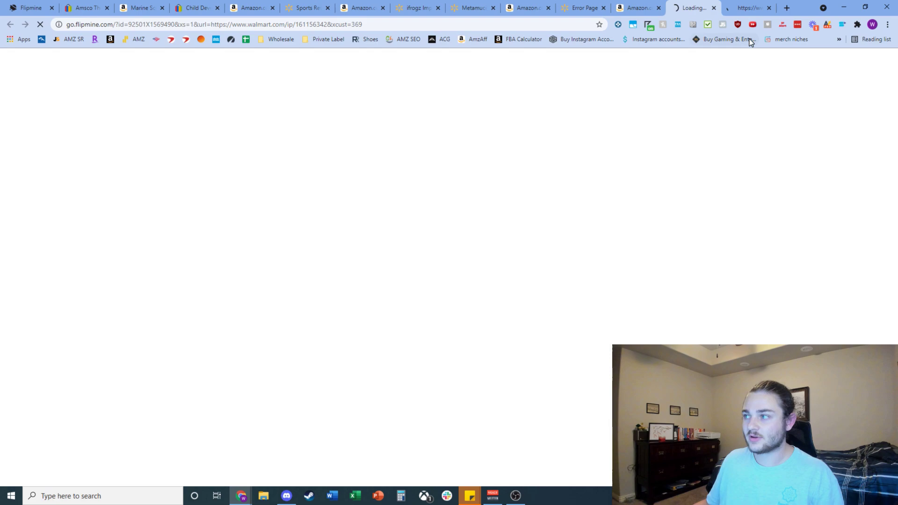
Compare the Nitro golf balls' Amazon and Walmart listings, including the Amazon price history and competing offers
click(733, 5)
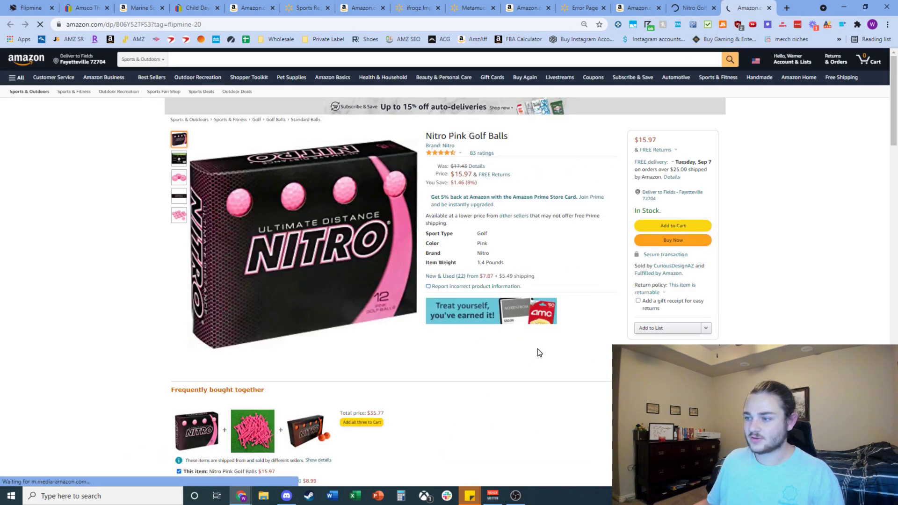
click(692, 8)
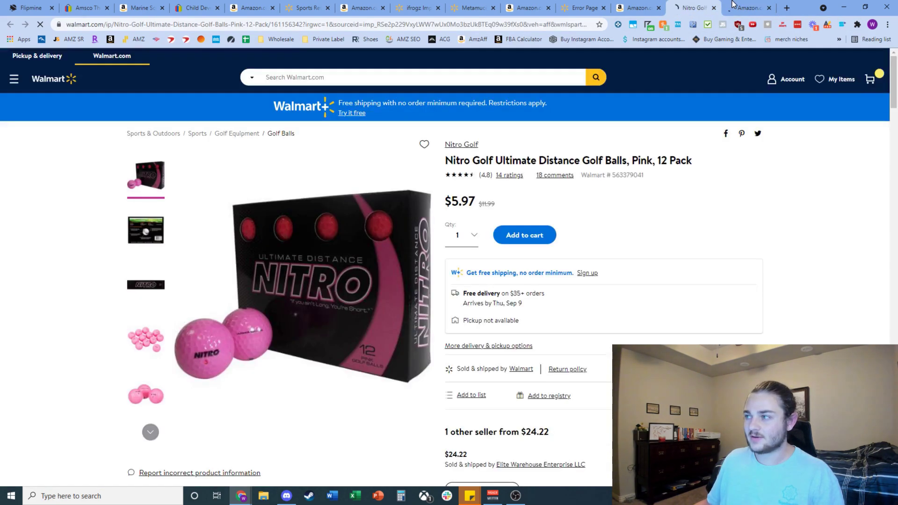
click(737, 6)
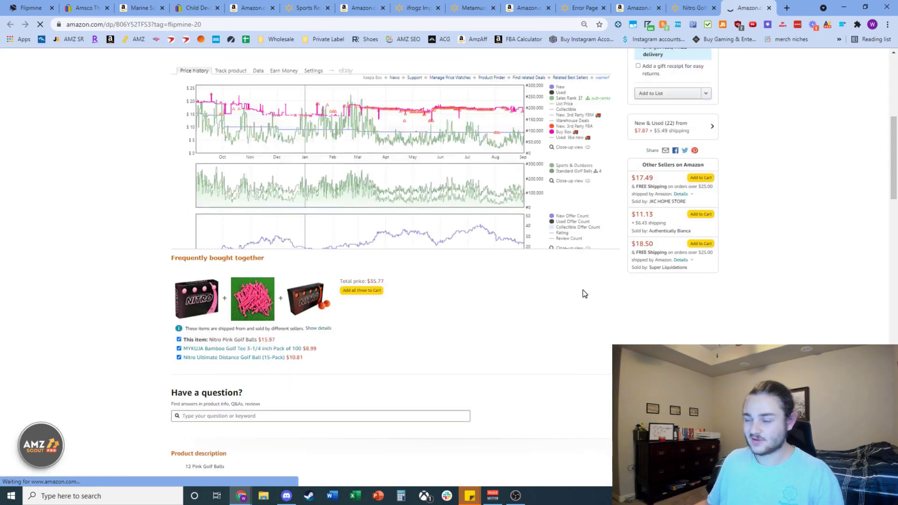
click(691, 5)
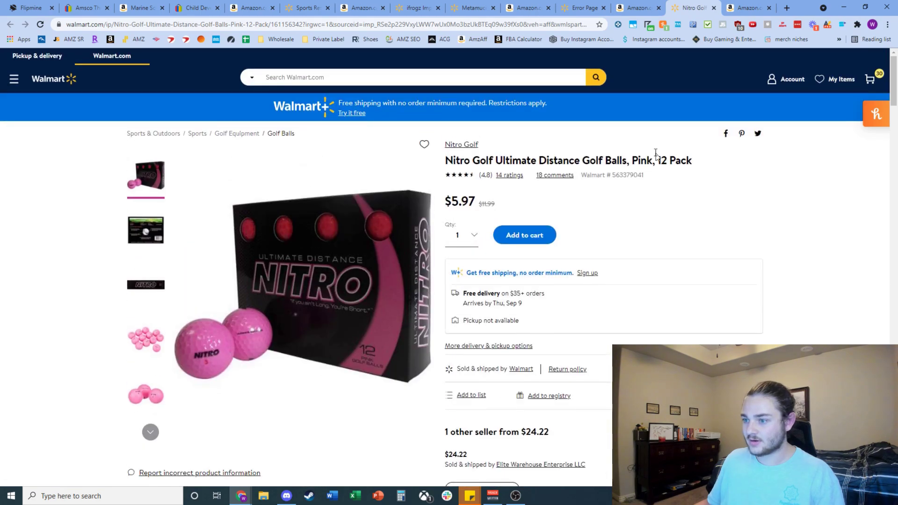
Open the FBA calculator for the Nitro pink golf balls' Amazon listing and review the listing's price history
click(746, 8)
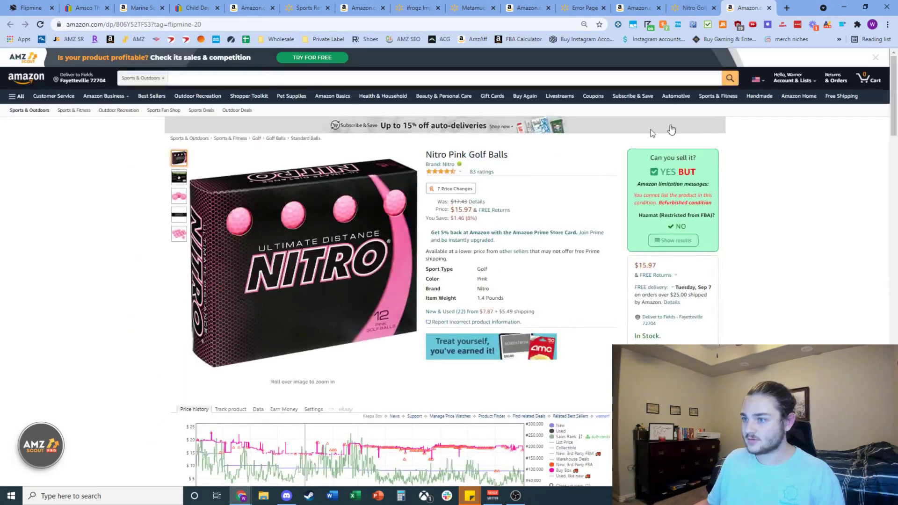
click(677, 27)
scroll(623, 201, down, 2)
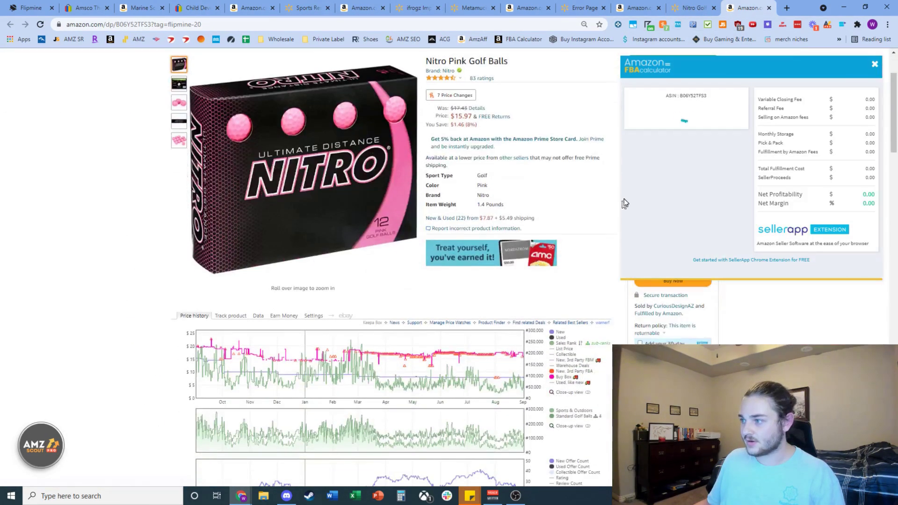
scroll(625, 226, down, 3)
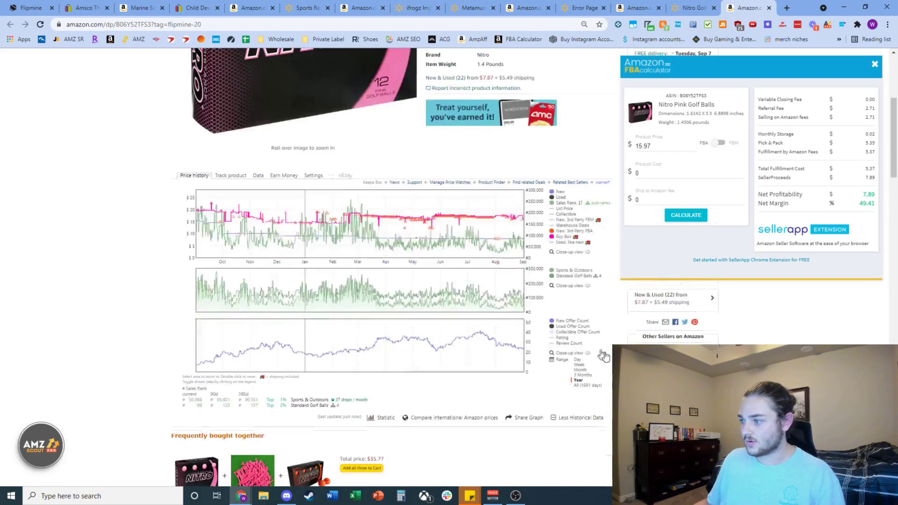
scroll(599, 327, up, 1)
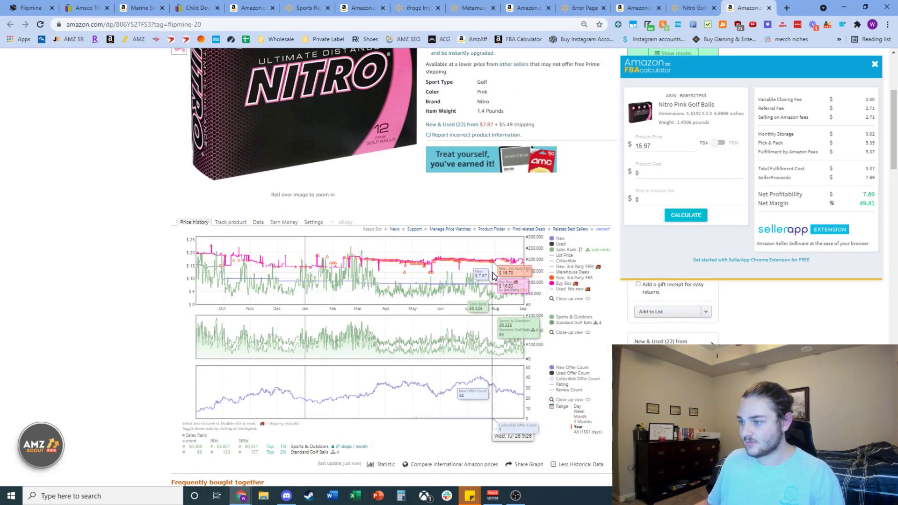
Set the golf balls' product price to 17 in the FBA calculator and recalculate the profit
double_click(649, 147)
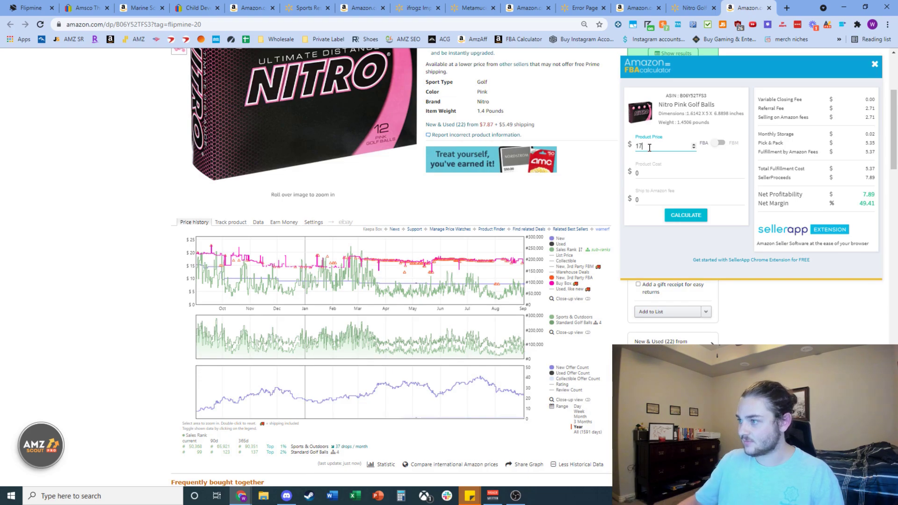
text(17)
click(685, 216)
Check the golf balls' Walmart price, set the product cost to 6 in the FBA calculator, and recalculate the net profitability
click(712, 7)
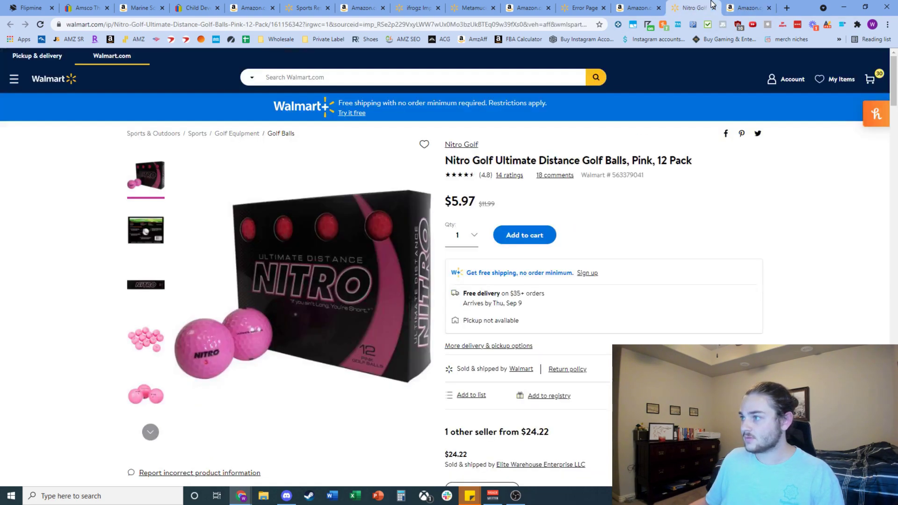
click(730, 5)
click(651, 172)
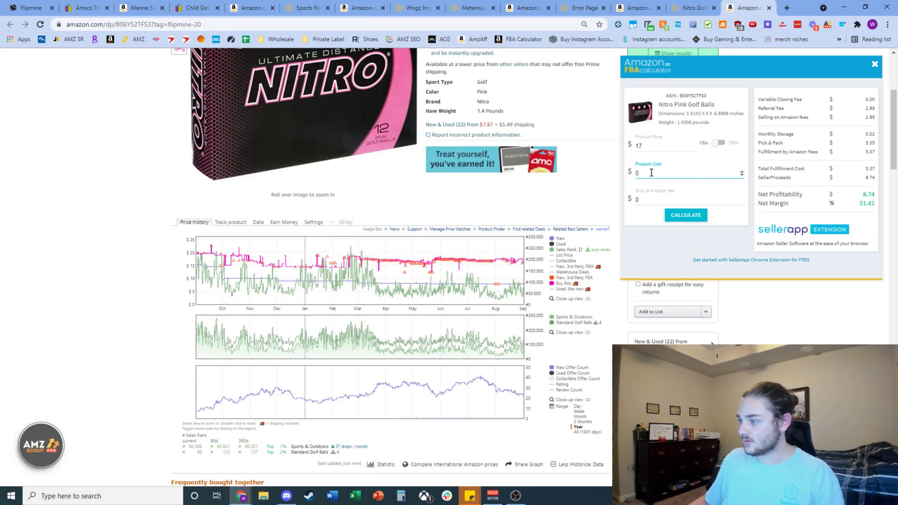
text(6)
click(684, 215)
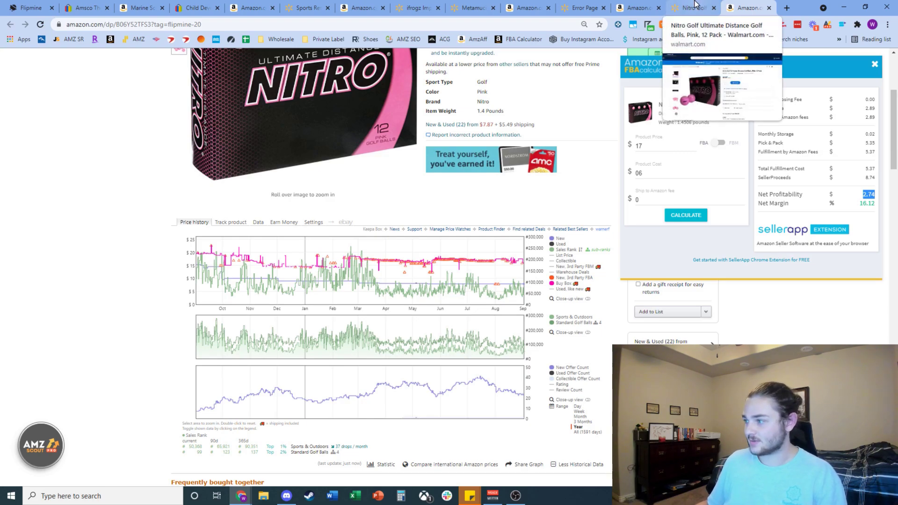
click(865, 73)
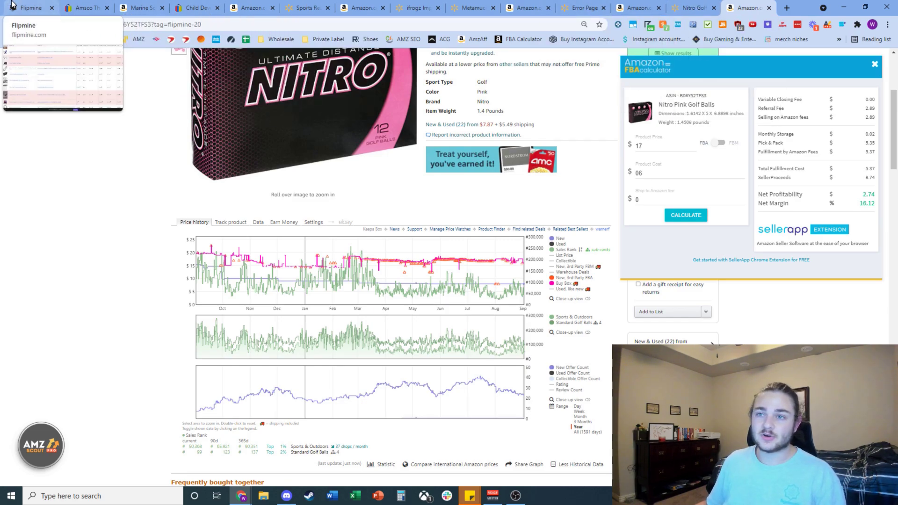
Return to the Flipmine results and look through the Walmart opportunities below the Nitro golf balls
click(24, 5)
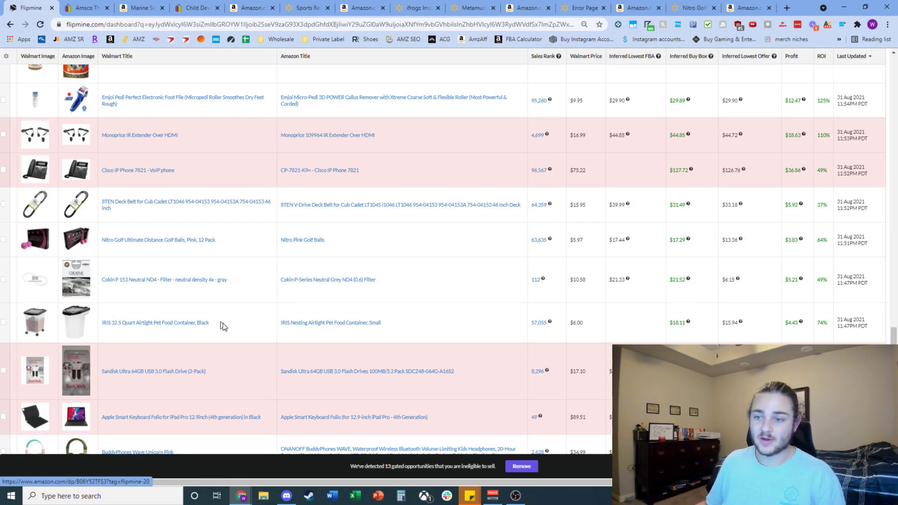
scroll(226, 324, down, 1)
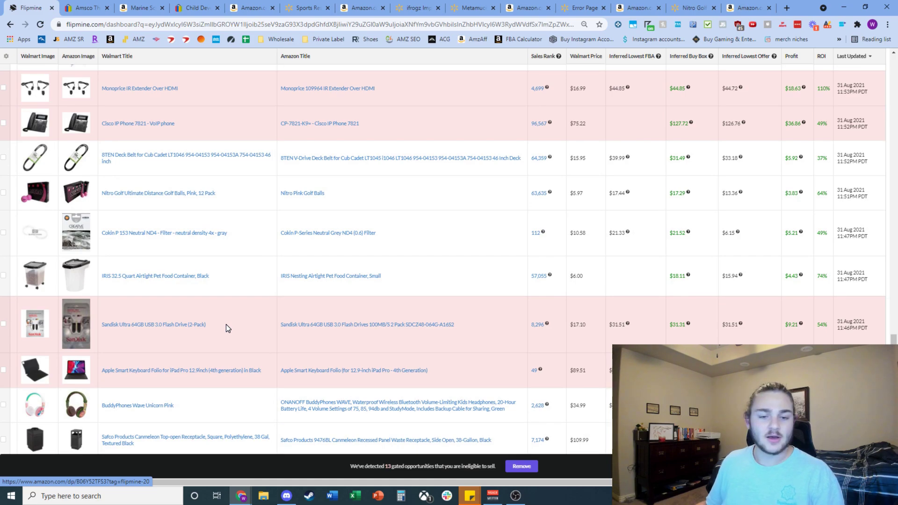